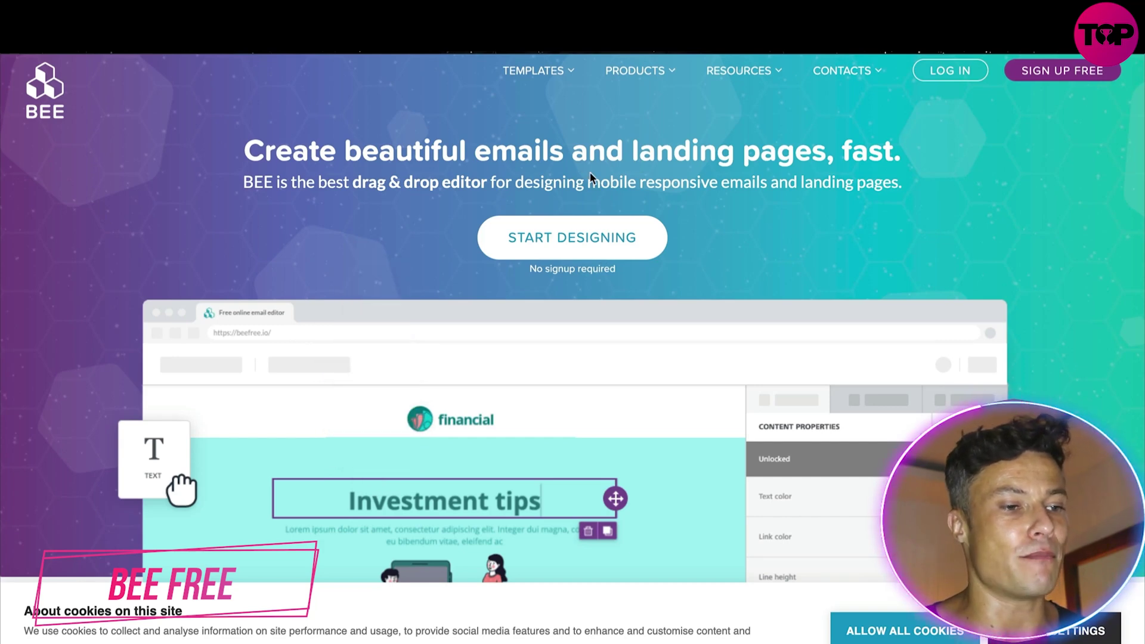
# Step: Accept all cookies to dismiss the cookie banner on the BEE Free homepage
pyautogui.scroll(-1, 664, 186)
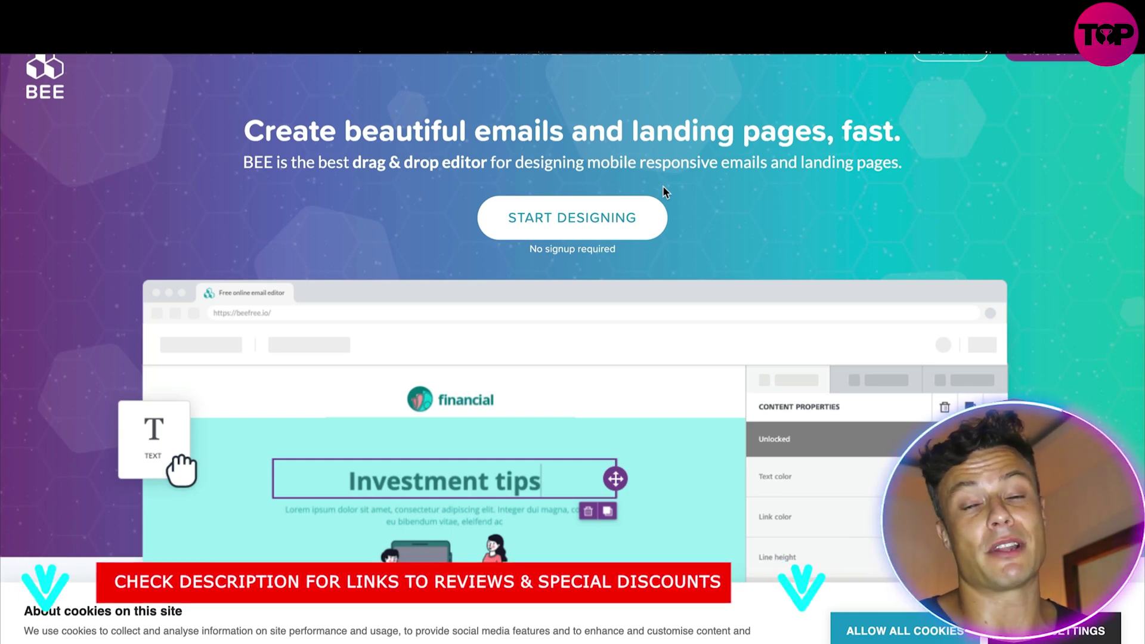
pyautogui.click(900, 631)
pyautogui.scroll(-1, 745, 358)
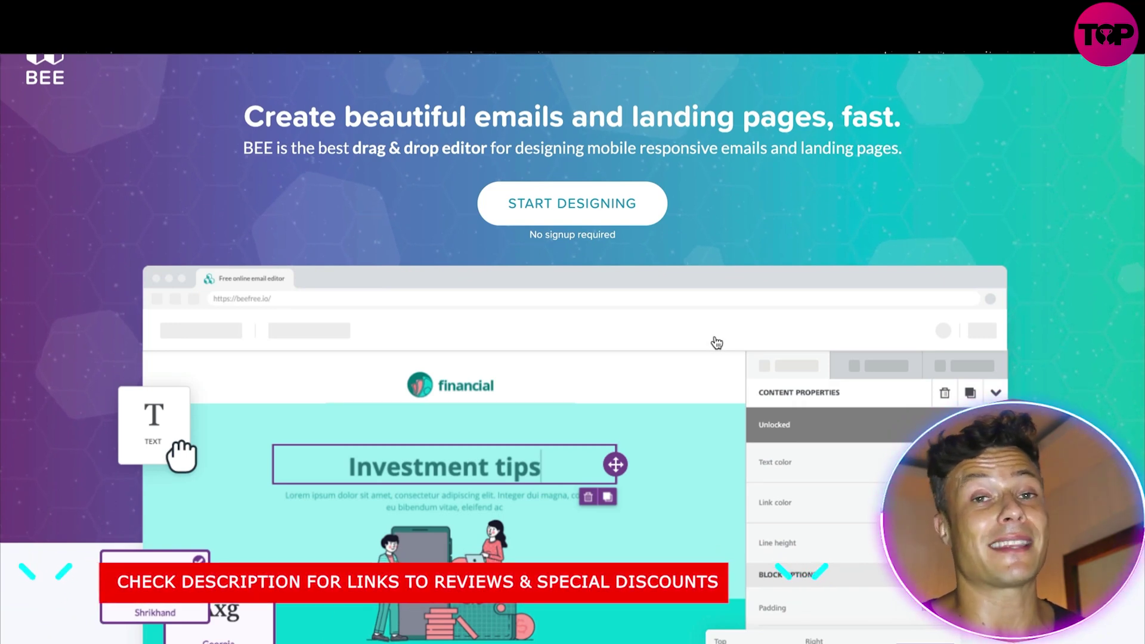
# Step: Scroll past the editor demo to the features row and mobile-responsive template section
pyautogui.scroll(-5, 606, 325)
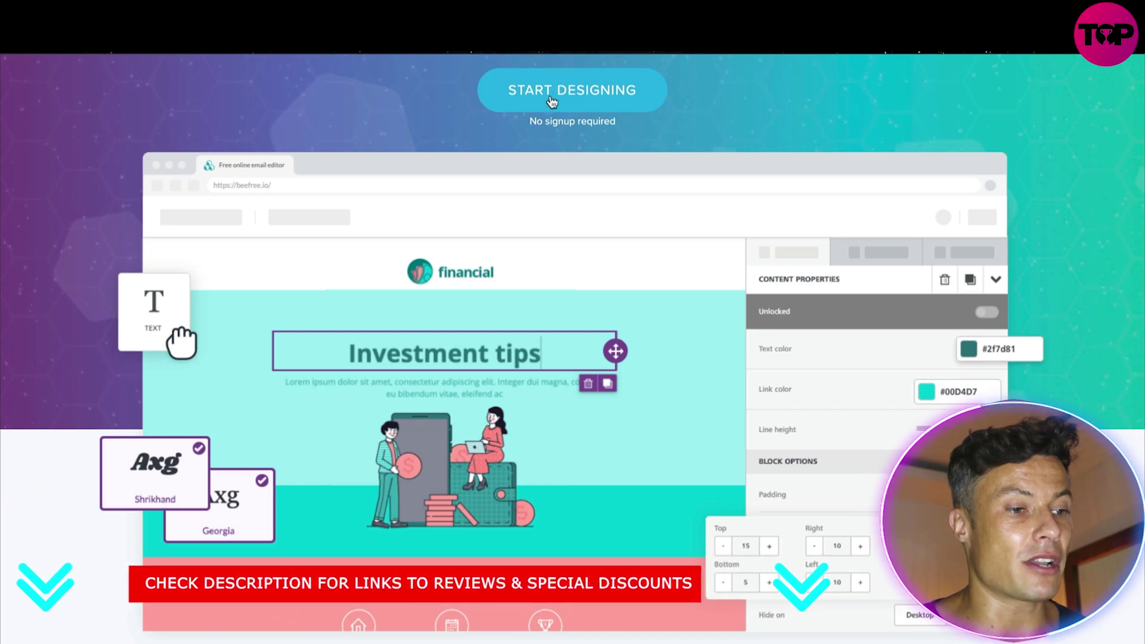
pyautogui.scroll(-3, 659, 215)
pyautogui.scroll(-4, 663, 222)
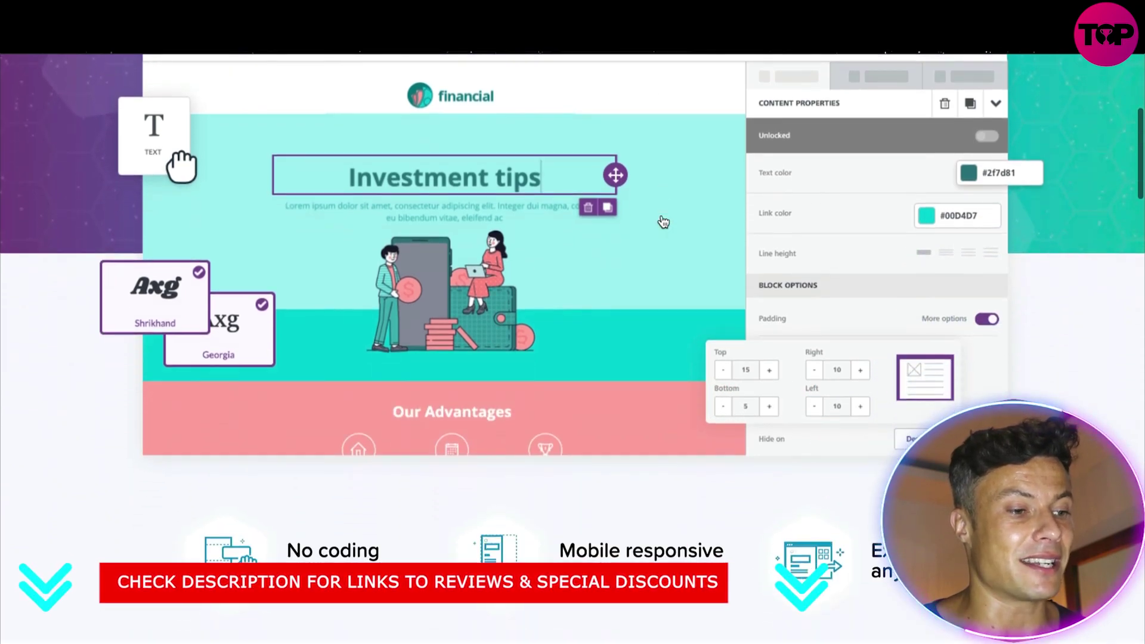
pyautogui.scroll(10, 664, 222)
pyautogui.scroll(-12, 664, 222)
pyautogui.scroll(-2, 664, 222)
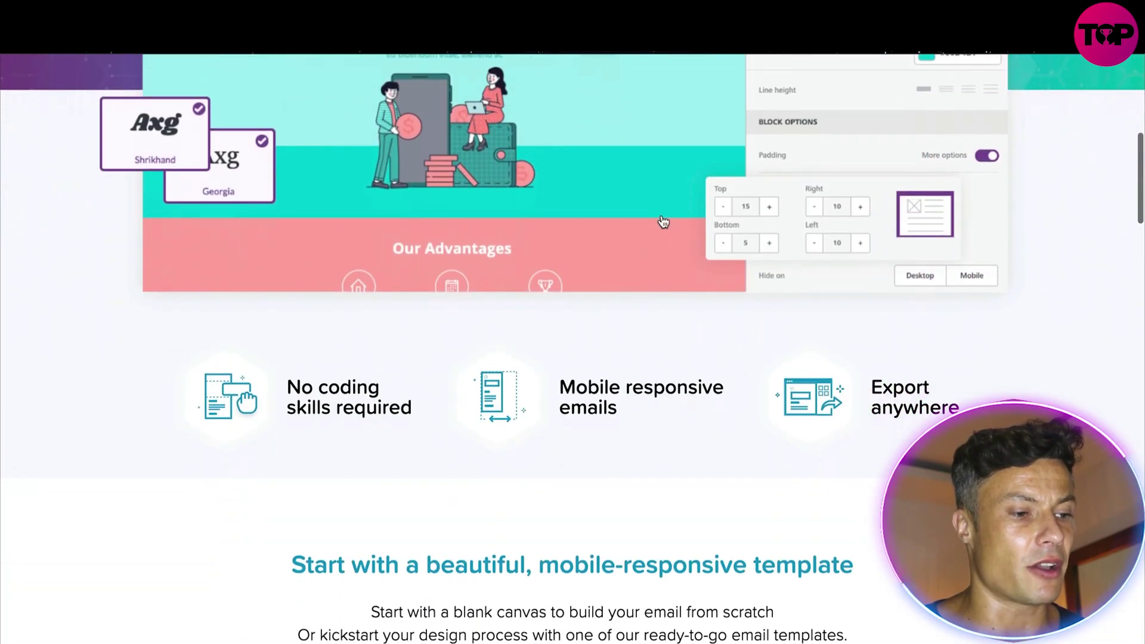
pyautogui.scroll(-1, 613, 322)
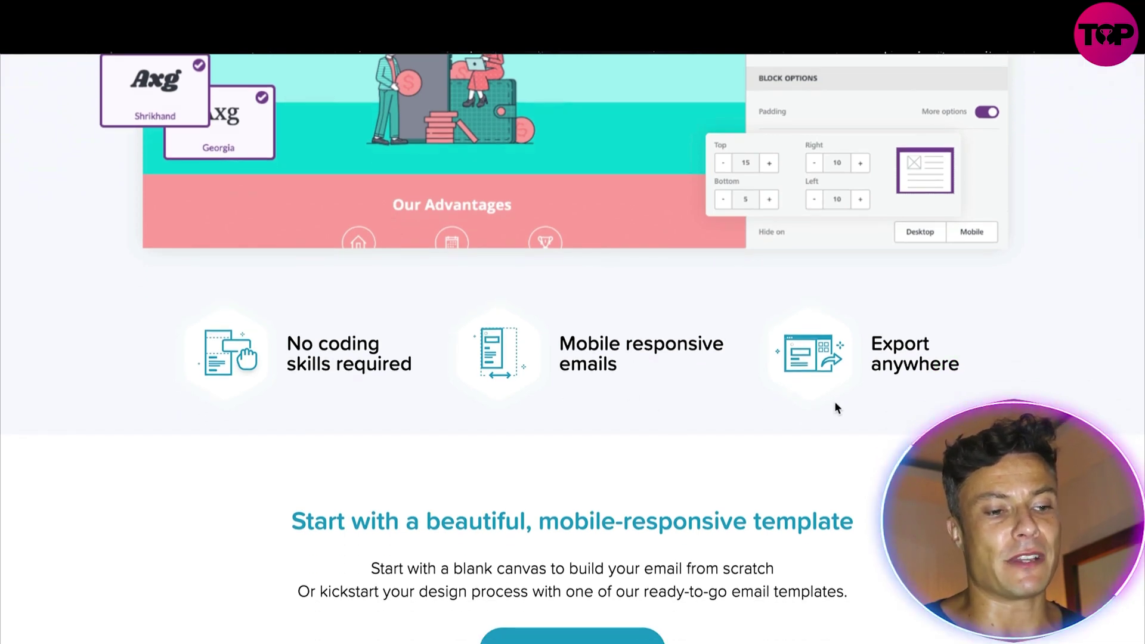
pyautogui.scroll(-6, 750, 419)
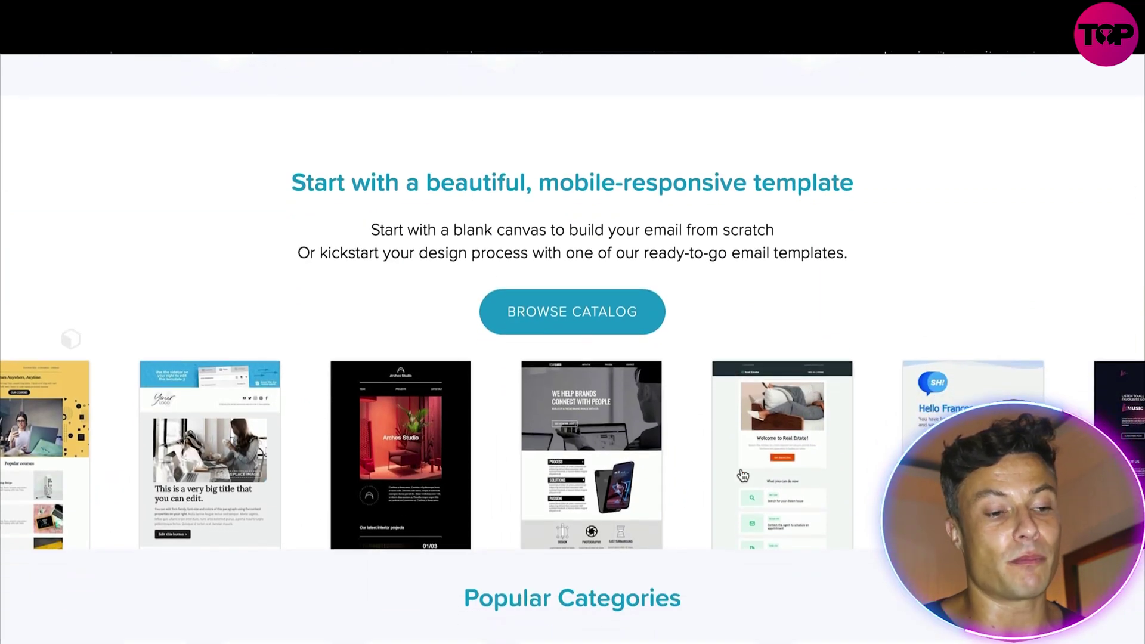
# Step: Scroll past the template carousel and Popular Categories to the 'Developer or SaaS?' BEE Plugin section
pyautogui.scroll(-1, 719, 476)
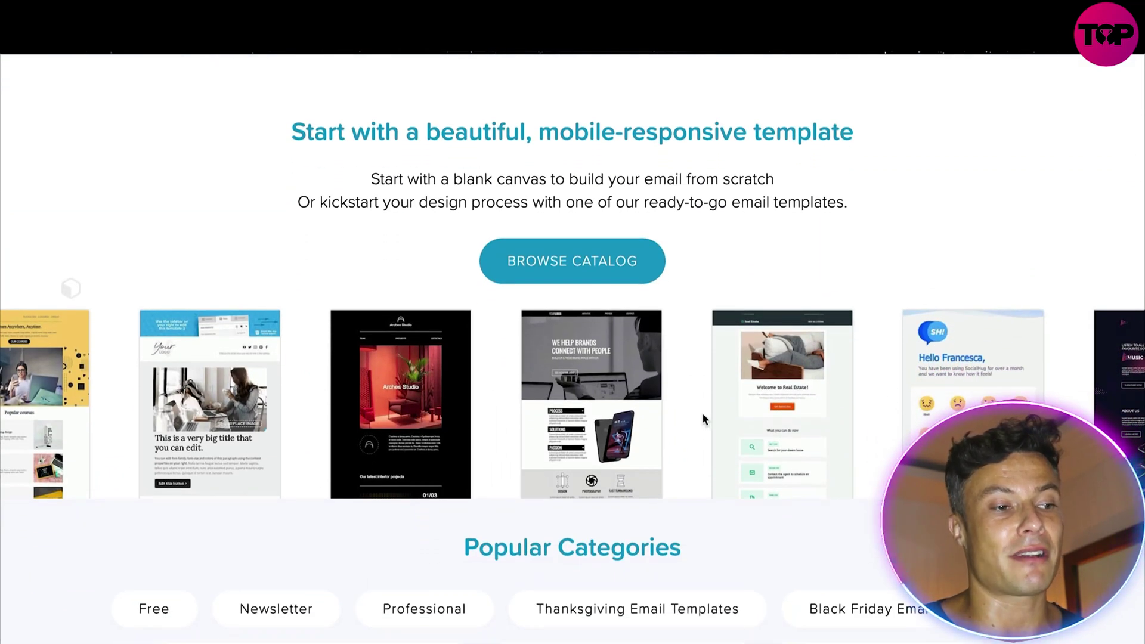
pyautogui.scroll(-2, 584, 423)
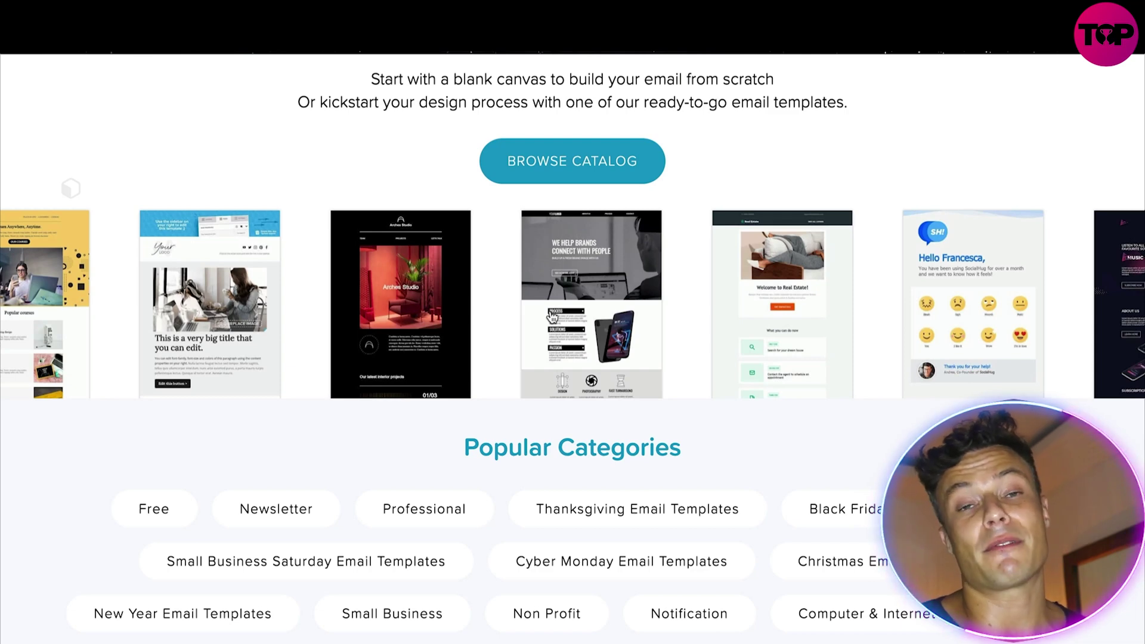
pyautogui.scroll(-3, 552, 316)
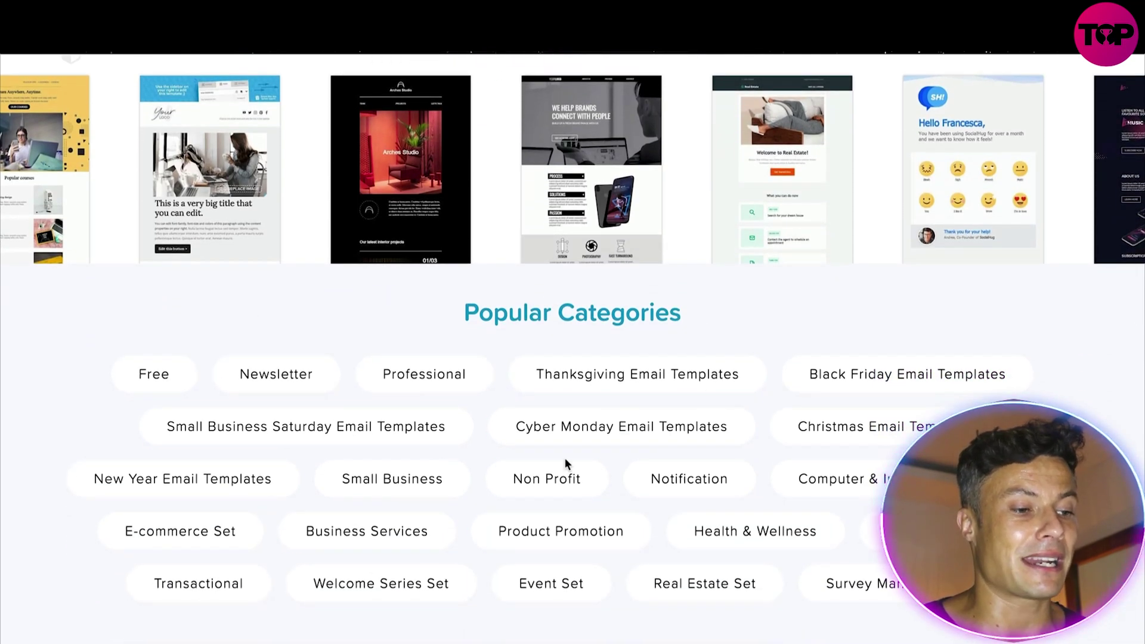
pyautogui.scroll(-2, 396, 428)
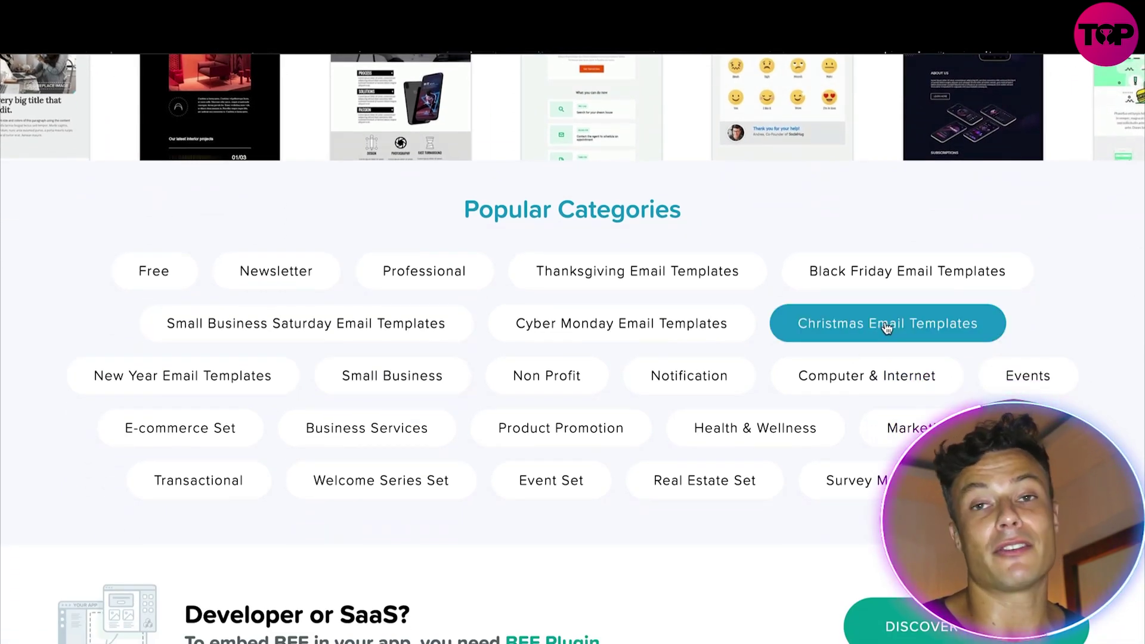
pyautogui.scroll(-1, 881, 329)
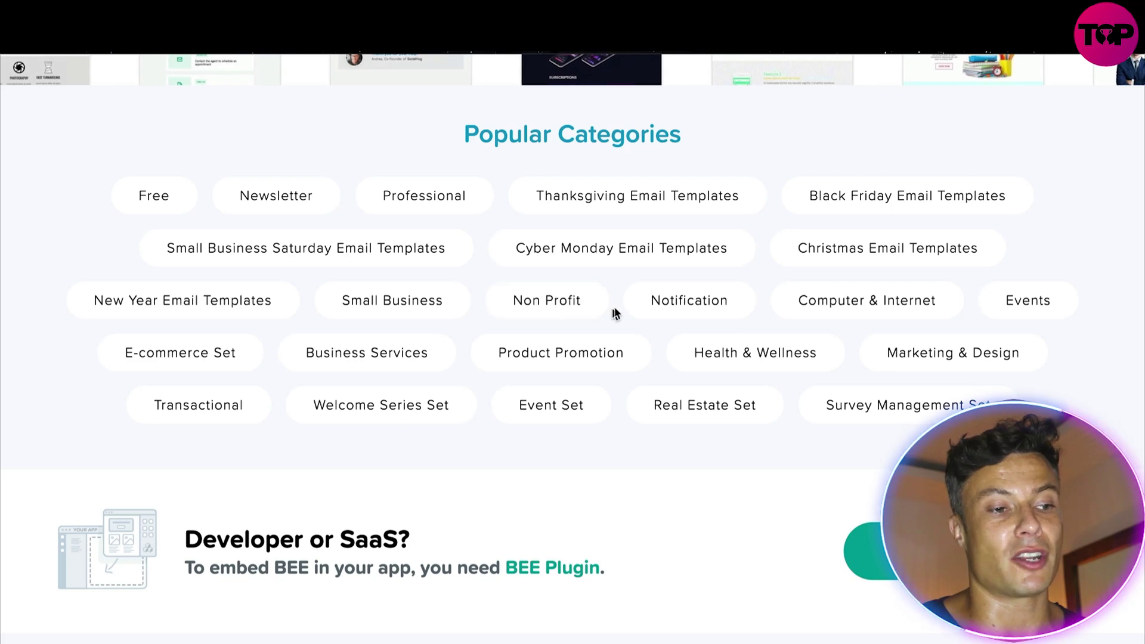
pyautogui.scroll(-4, 596, 347)
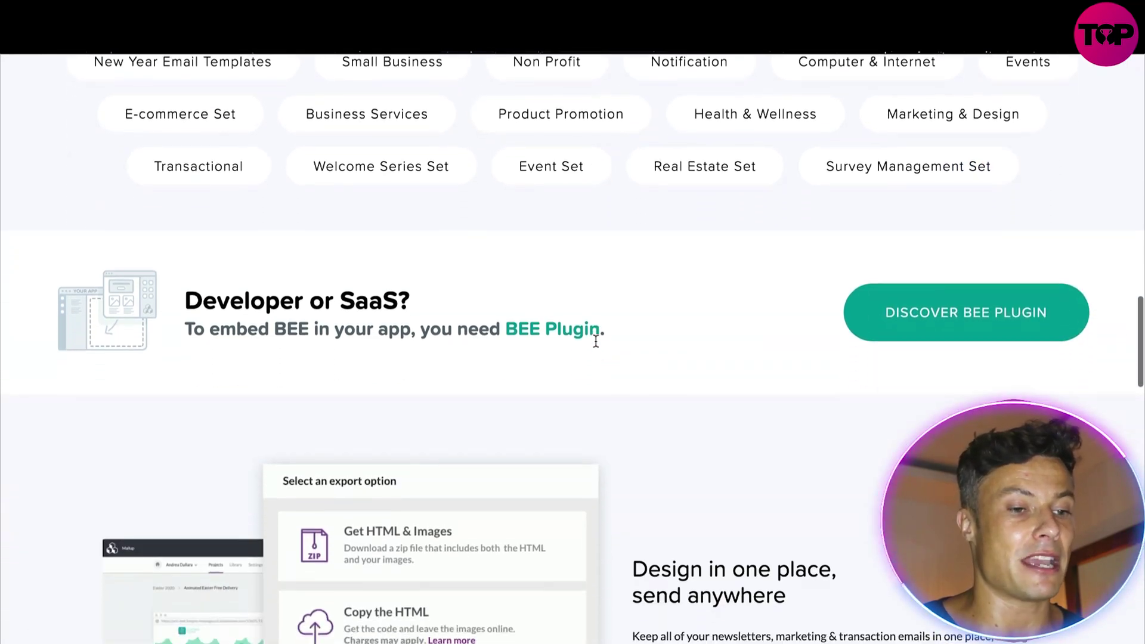
# Step: Scroll through 'Design in one place, send anywhere' to the Mailchimp, Gmail, HubSpot integrations list
pyautogui.scroll(-1, 901, 256)
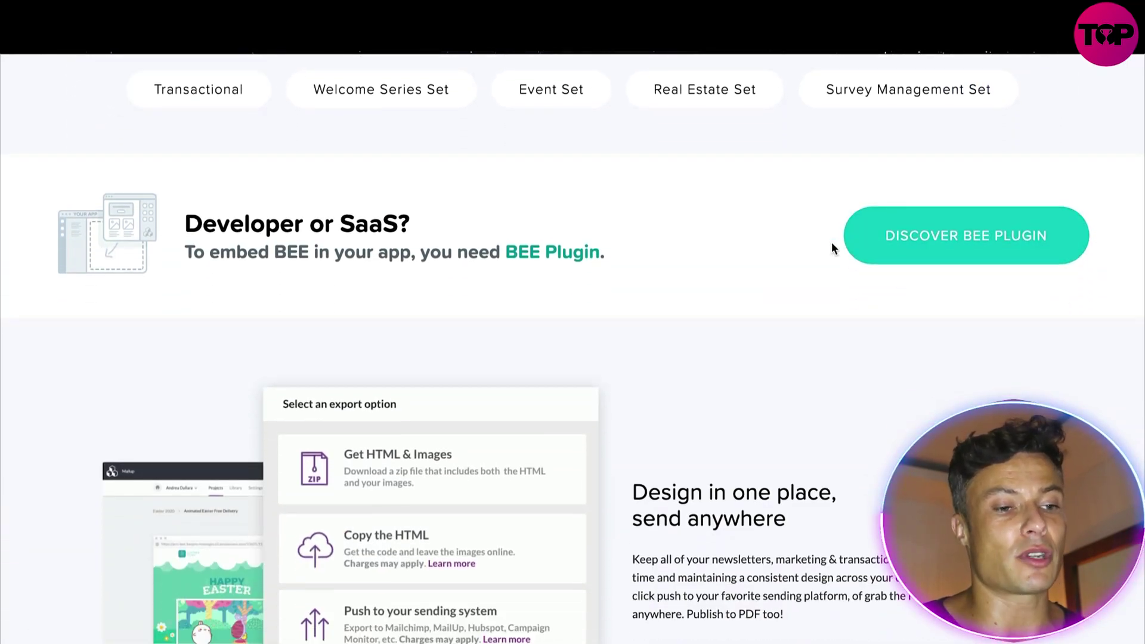
pyautogui.scroll(-4, 567, 331)
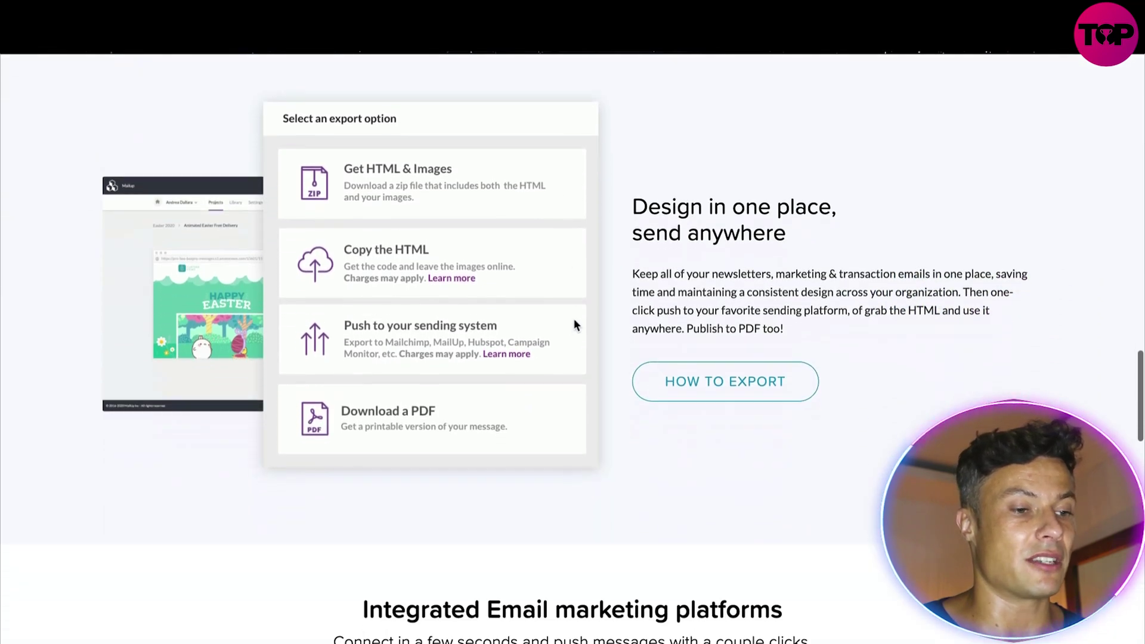
pyautogui.scroll(-1, 685, 190)
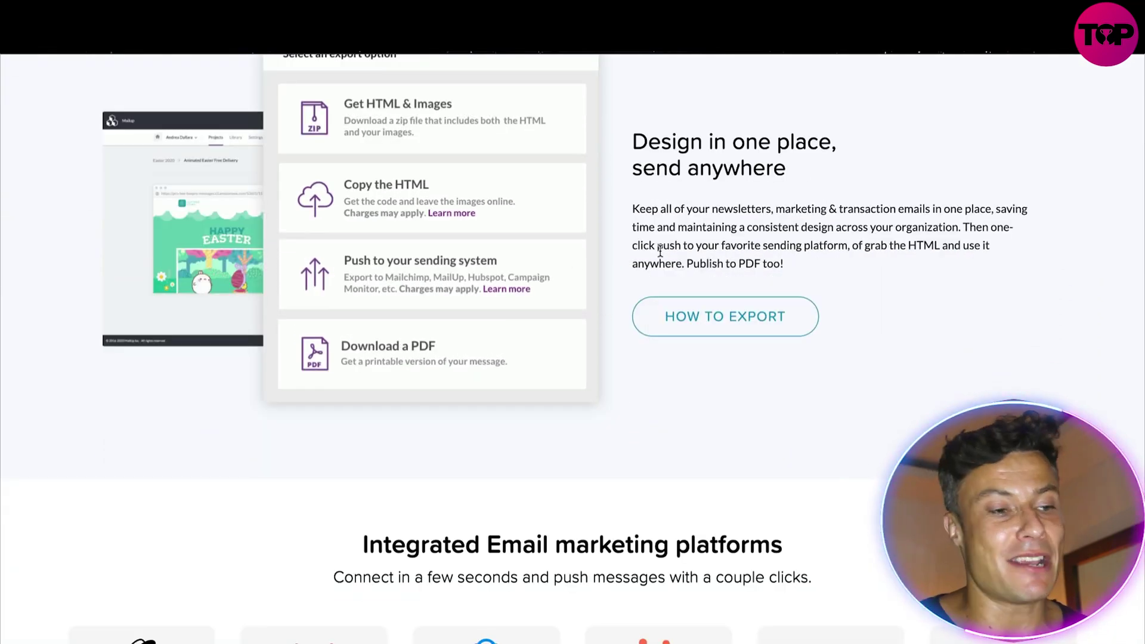
pyautogui.scroll(-1, 663, 250)
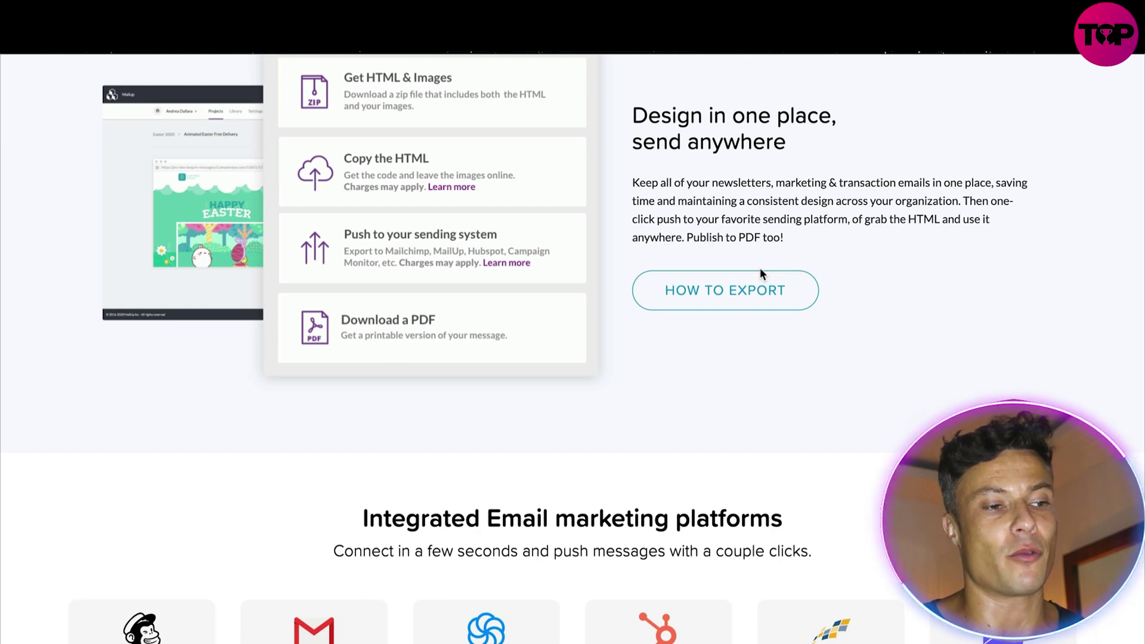
pyautogui.scroll(-1, 761, 199)
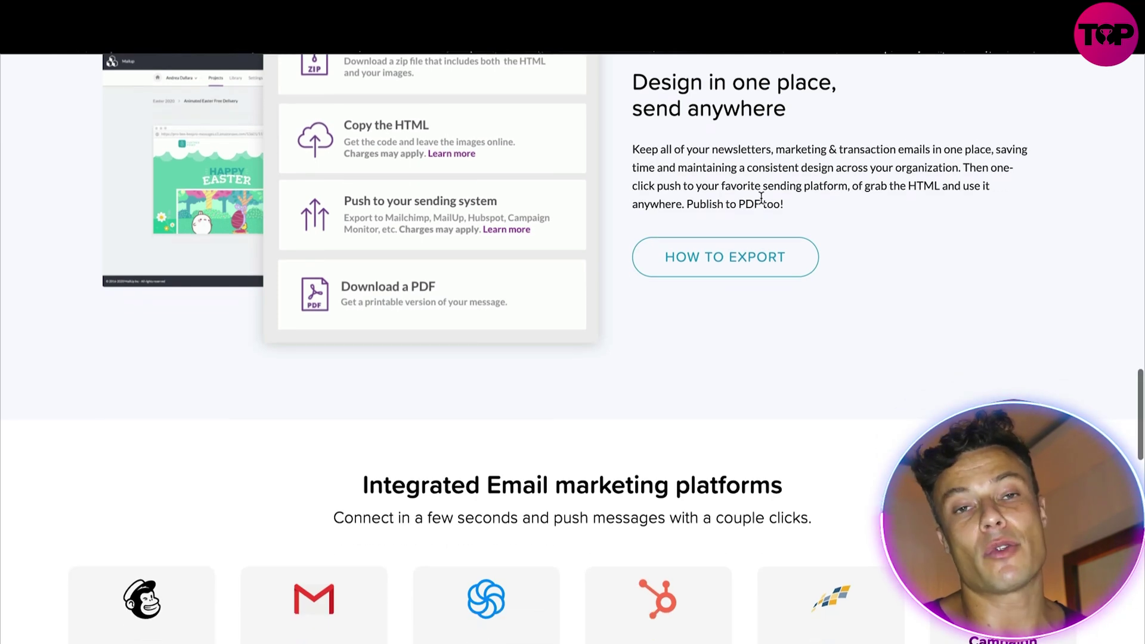
pyautogui.scroll(-3, 760, 192)
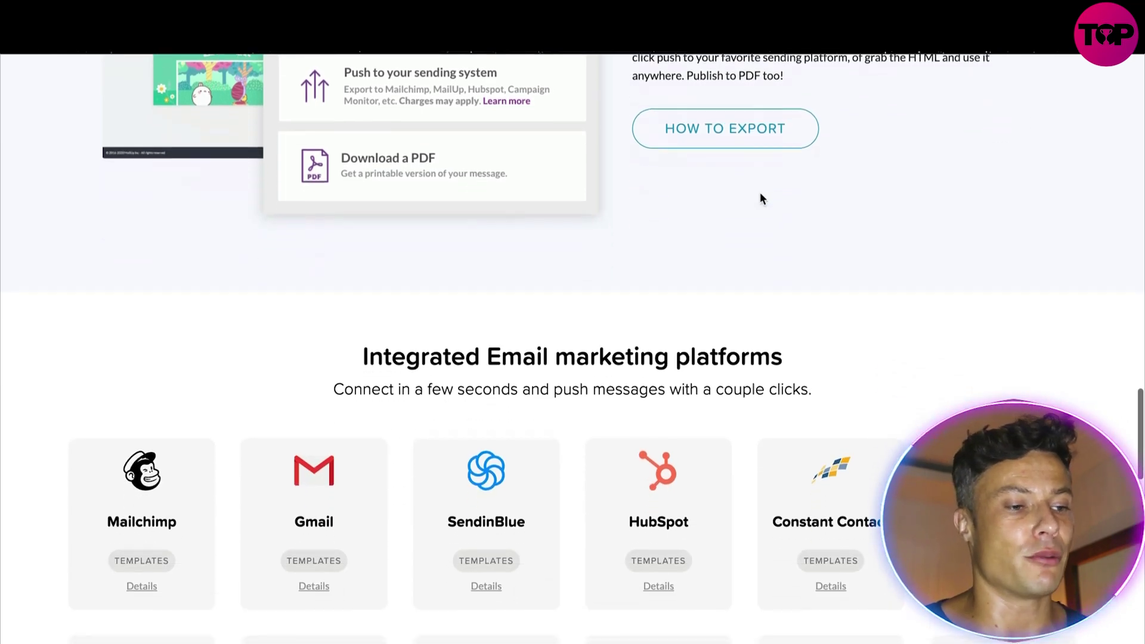
# Step: Scroll down through testimonials and client logos, then back up to 'Developer or SaaS?'
pyautogui.scroll(-2, 761, 198)
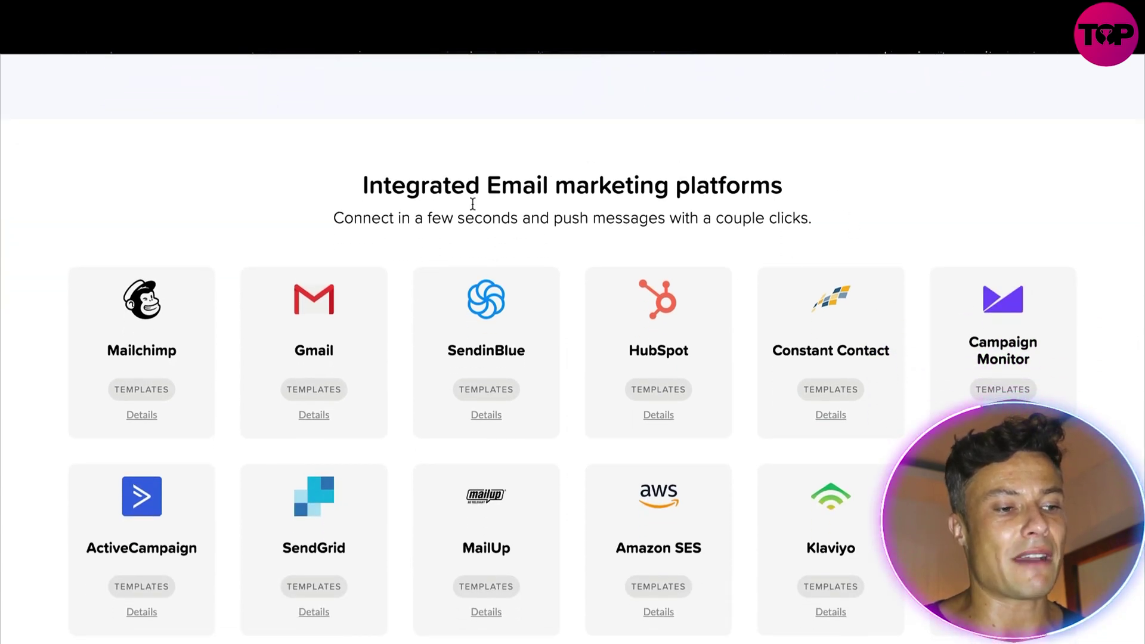
pyautogui.scroll(-2, 662, 194)
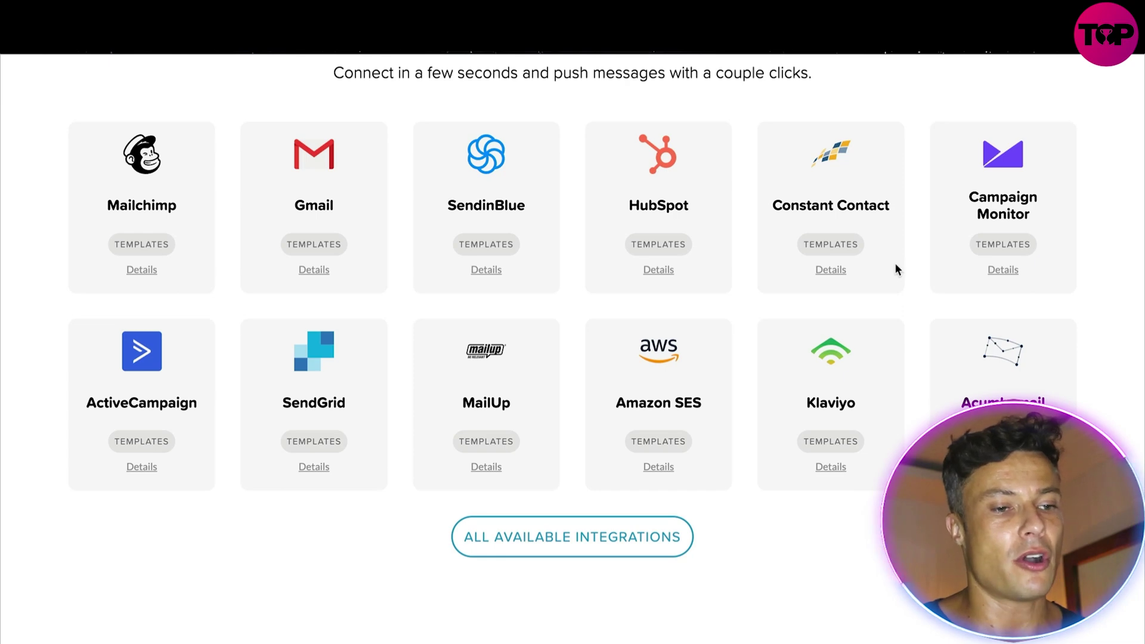
pyautogui.scroll(-1, 895, 268)
pyautogui.scroll(-2, 402, 274)
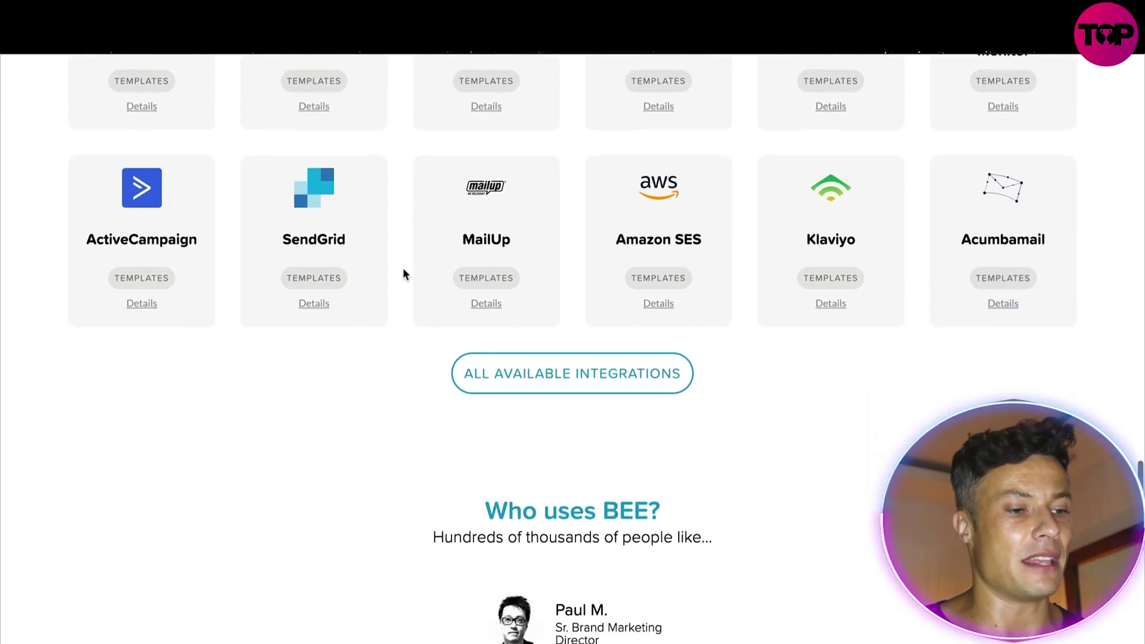
pyautogui.scroll(-7, 404, 271)
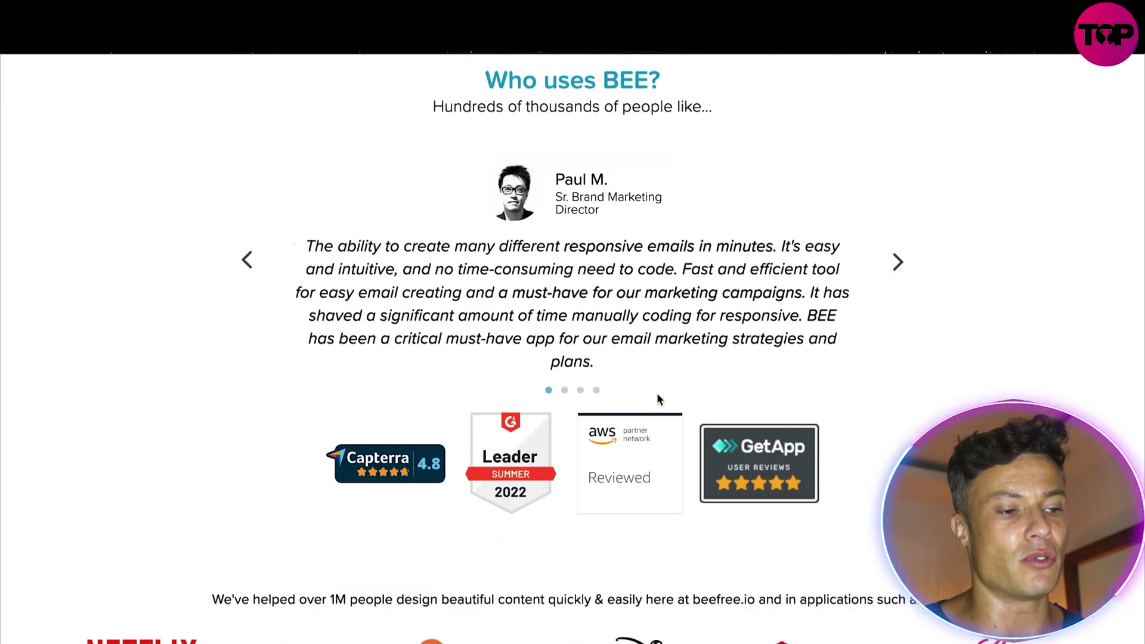
pyautogui.scroll(2, 761, 330)
pyautogui.scroll(-1, 686, 421)
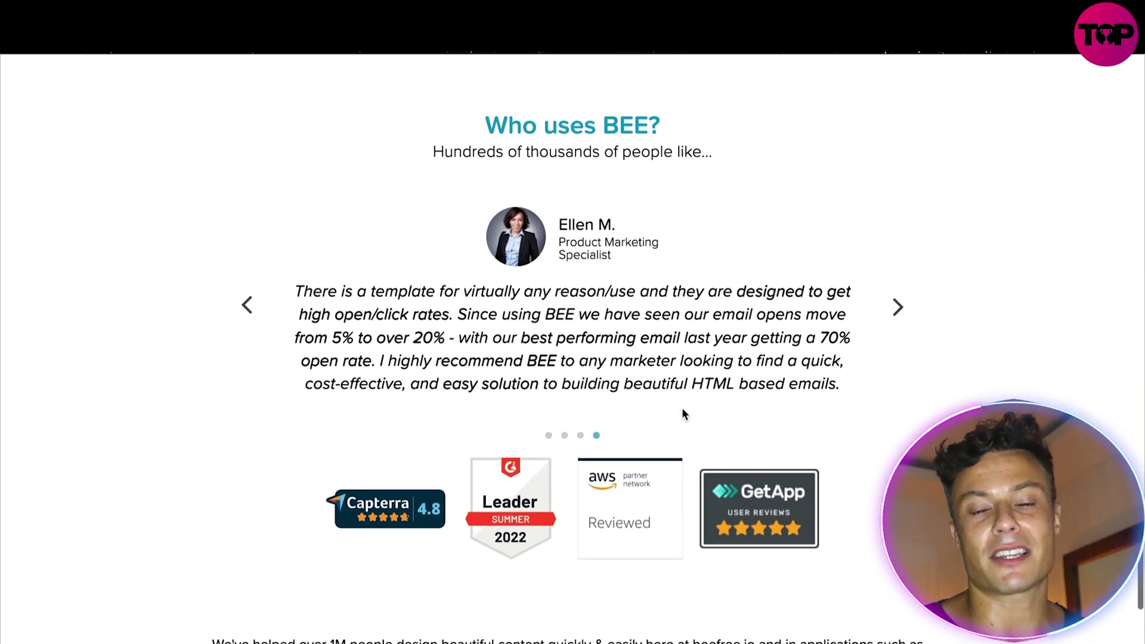
pyautogui.scroll(-3, 576, 453)
pyautogui.scroll(-3, 576, 454)
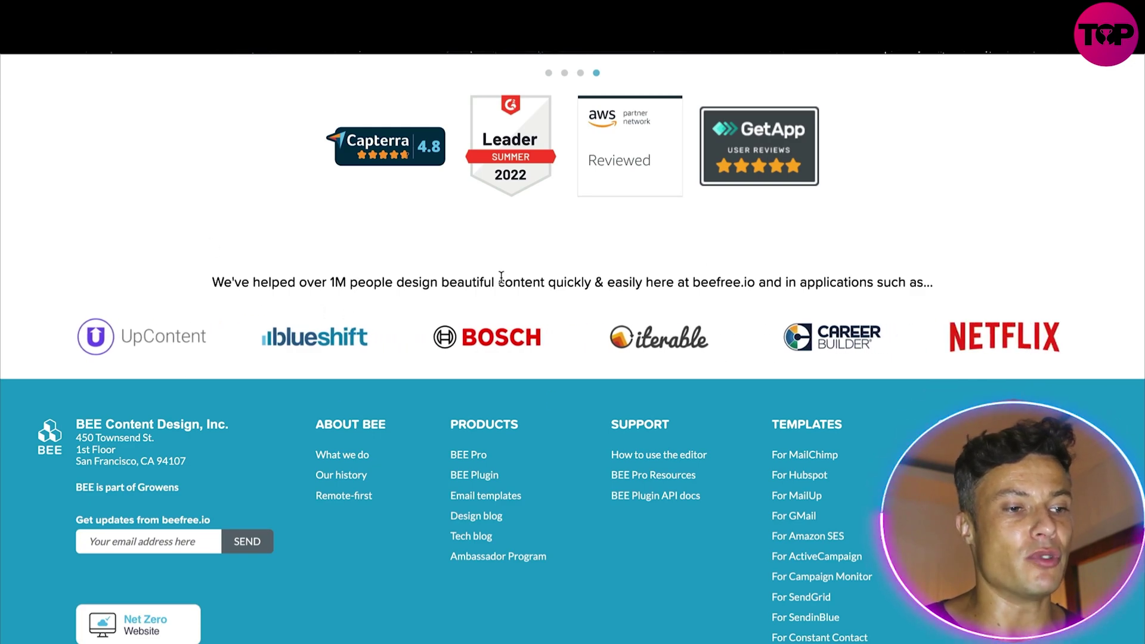
pyautogui.scroll(1, 596, 328)
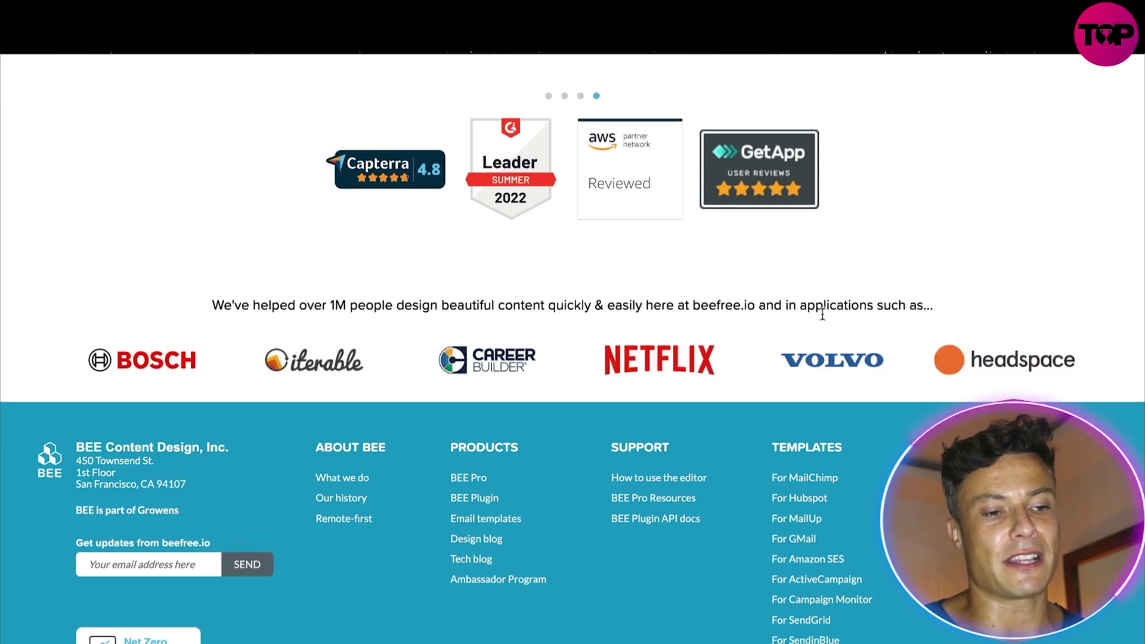
pyautogui.scroll(20, 821, 308)
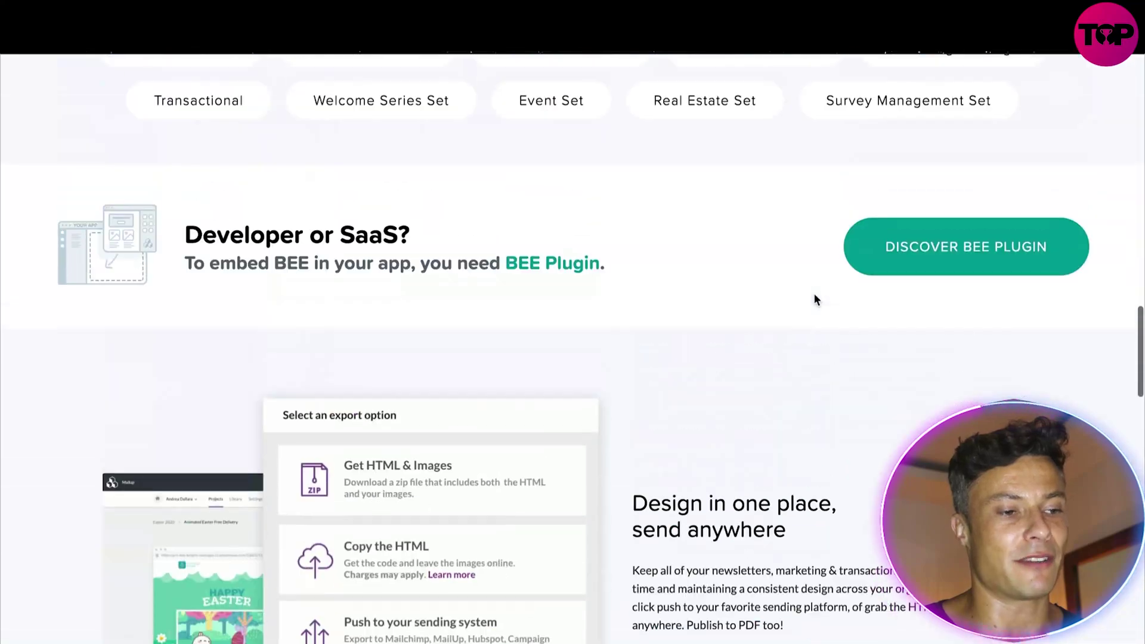
# Step: Return to the top and reveal the PRODUCTS menu listing BEE Pro and BEE Plugin
pyautogui.scroll(20, 816, 298)
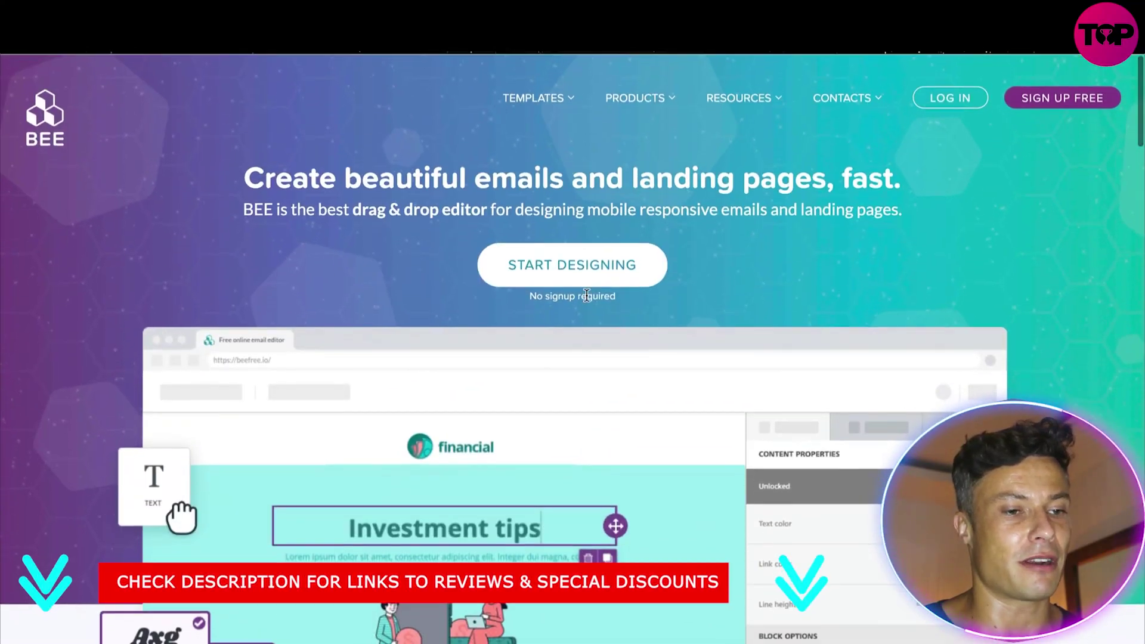
pyautogui.moveTo(671, 104)
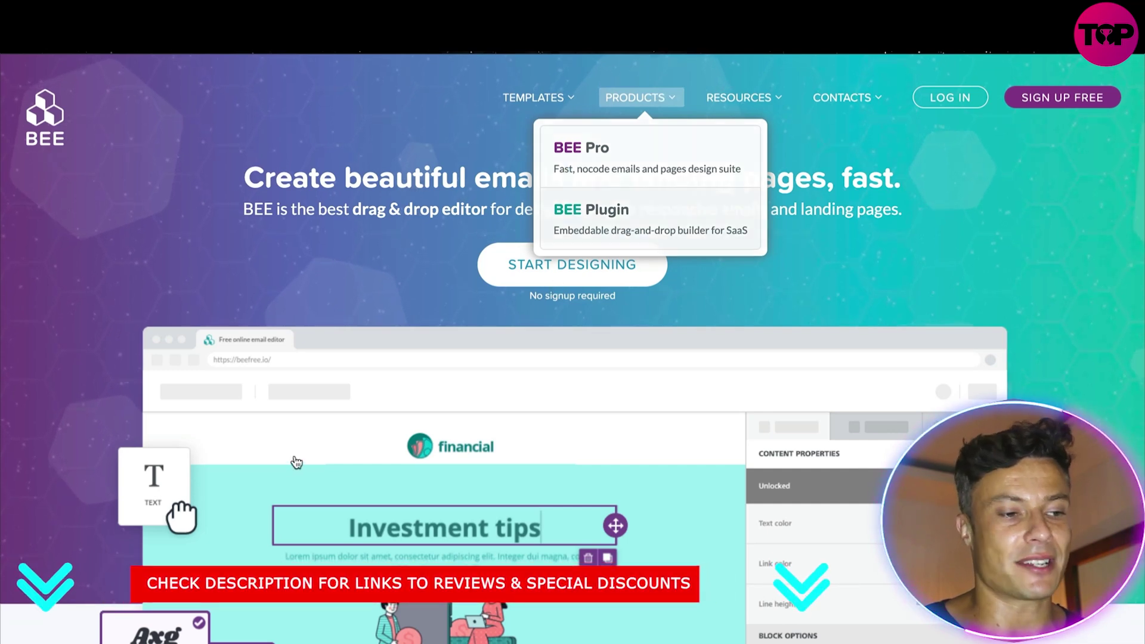
# Step: Open and browse the email template gallery, showing Usage filters like Activism, Animated and Events
pyautogui.click(561, 265)
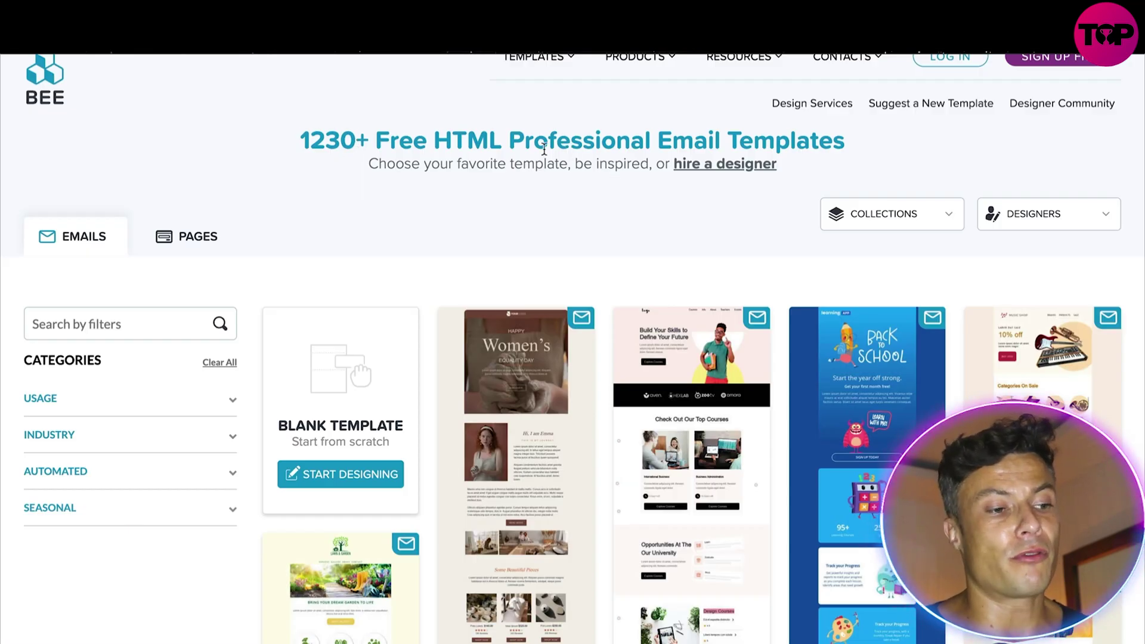
pyautogui.moveTo(563, 375)
pyautogui.scroll(-3, 563, 375)
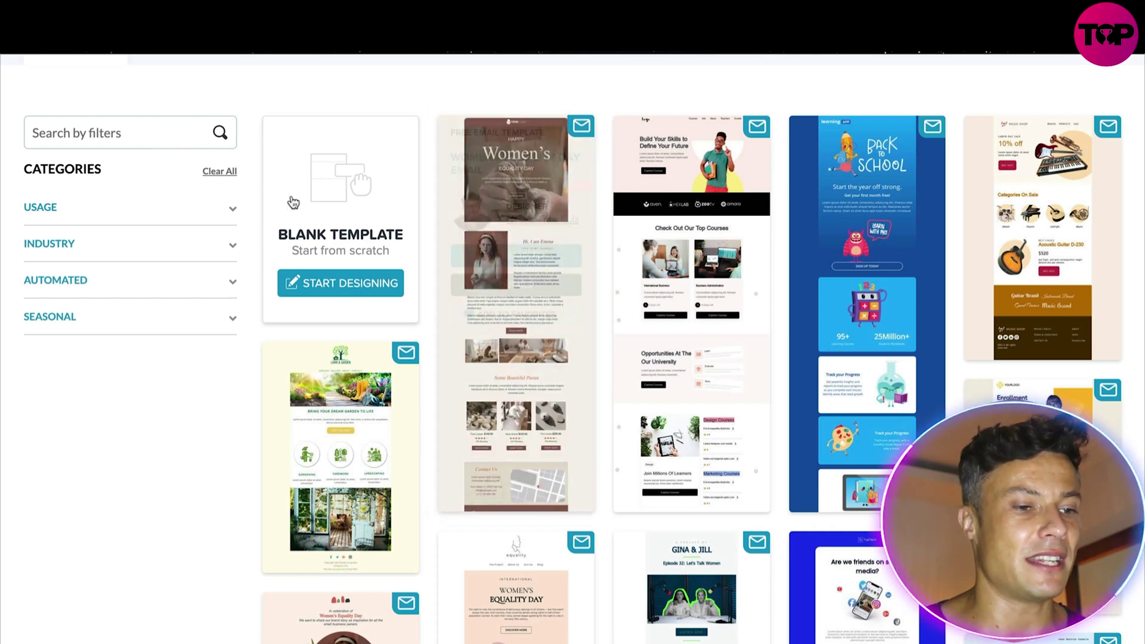
pyautogui.scroll(-4, 472, 342)
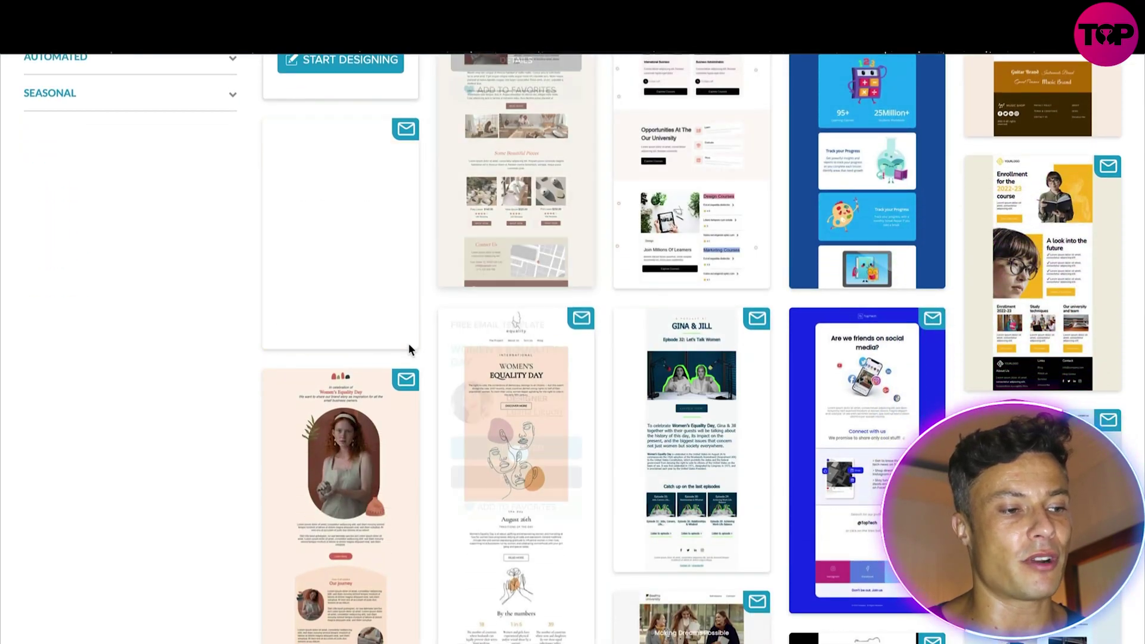
pyautogui.scroll(-3, 418, 340)
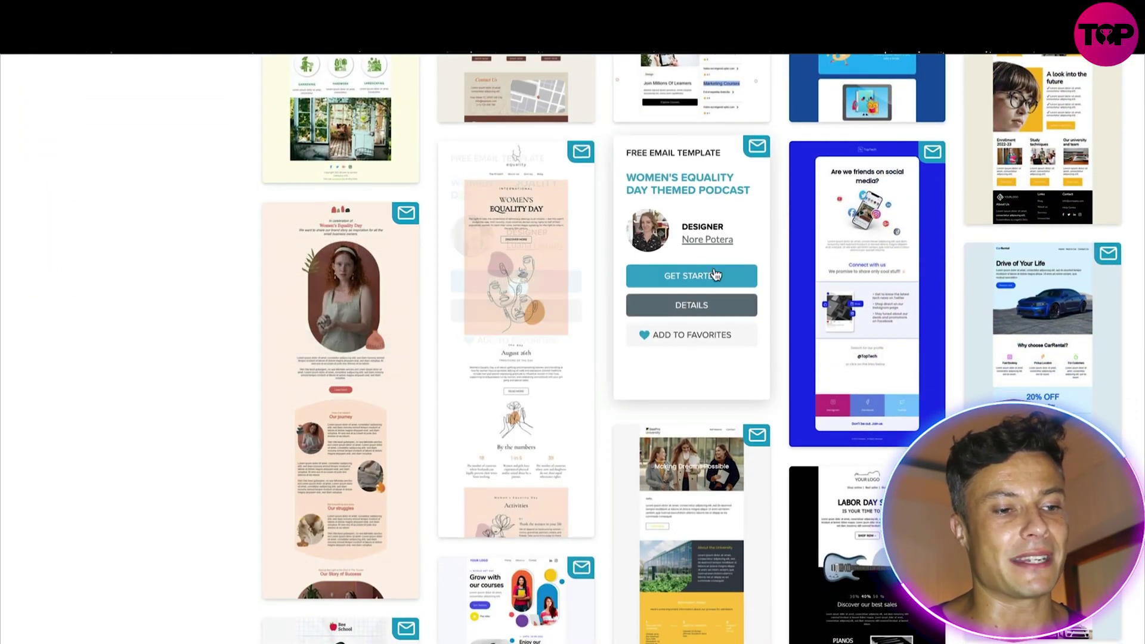
pyautogui.scroll(-4, 835, 268)
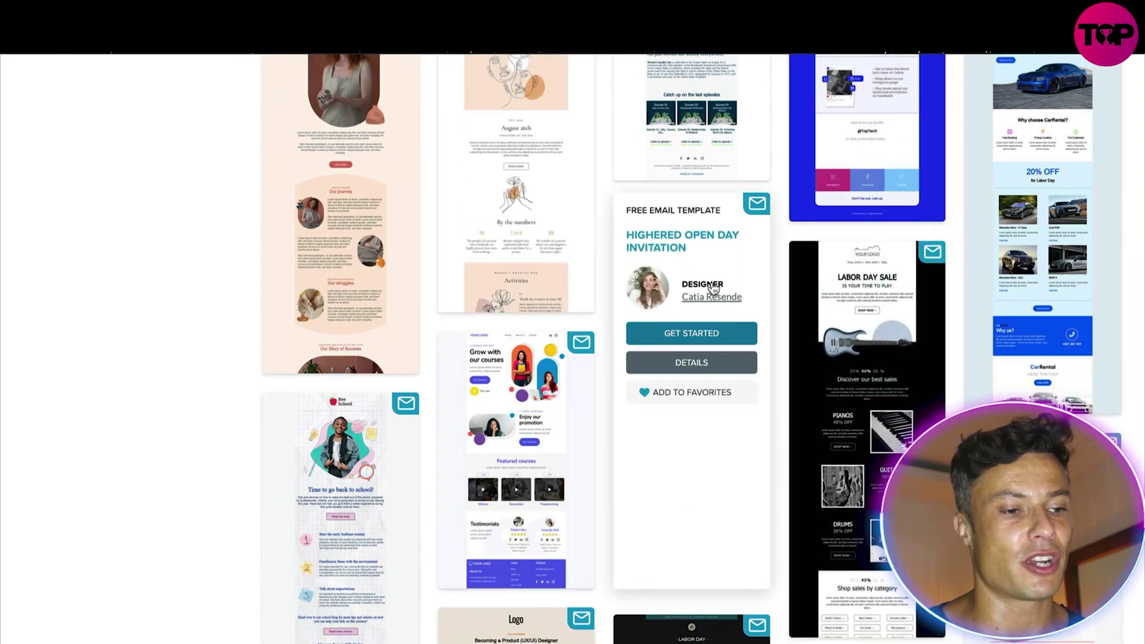
pyautogui.scroll(15, 544, 230)
# Step: Tick the Webinar usage filter and return to the top of the filtered gallery
pyautogui.scroll(-2, 112, 298)
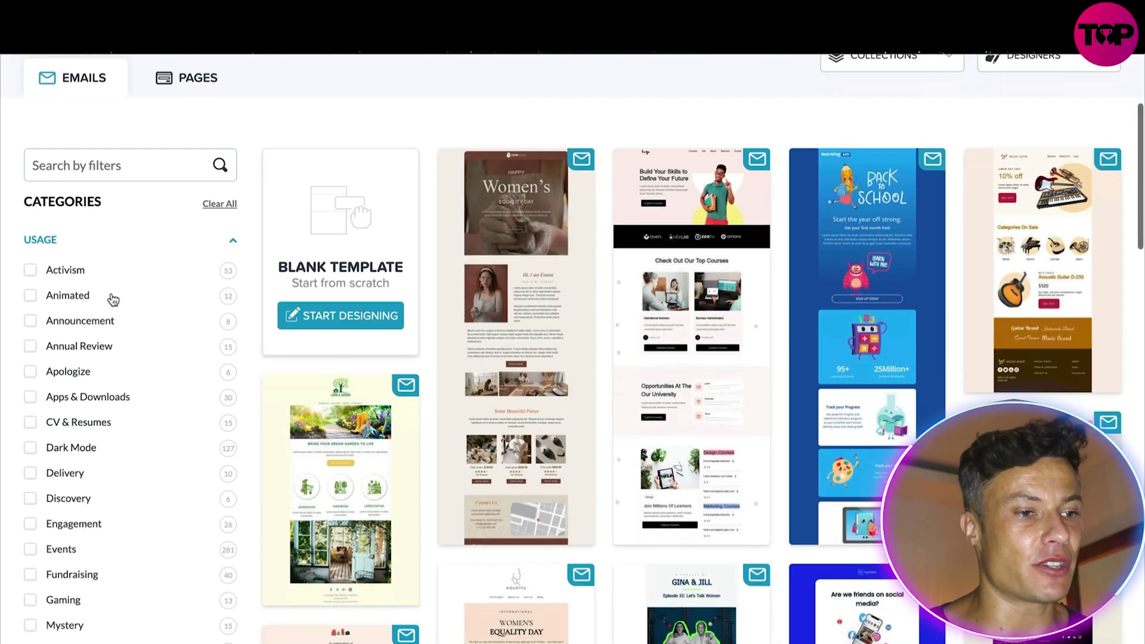
pyautogui.scroll(-2, 161, 285)
pyautogui.scroll(-4, 159, 288)
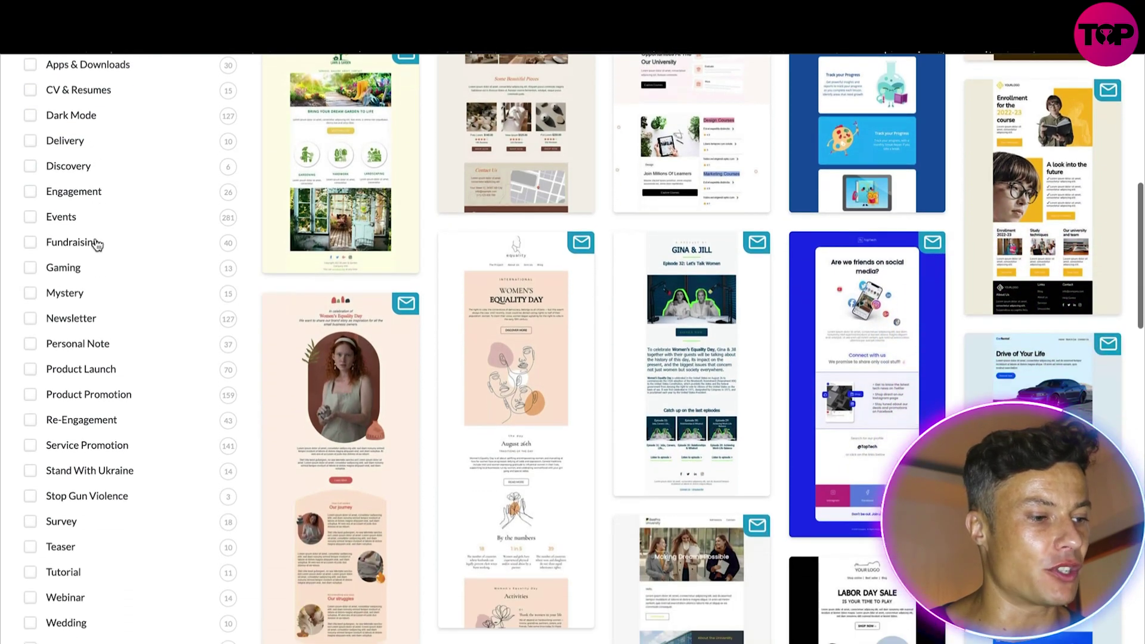
pyautogui.scroll(-2, 98, 244)
pyautogui.click(136, 504)
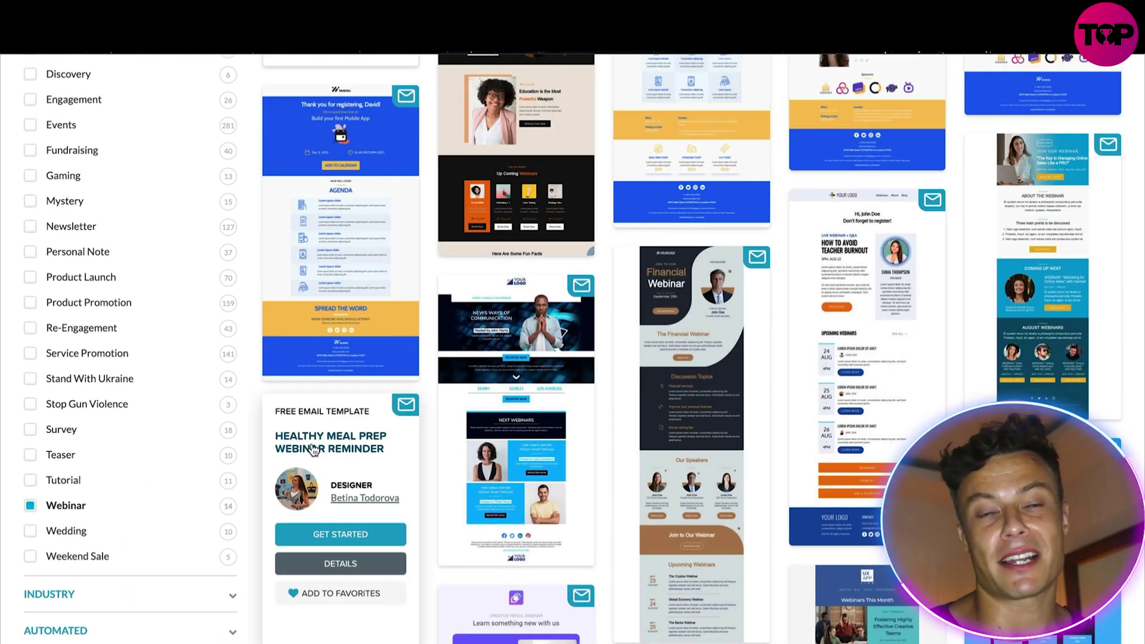
pyautogui.scroll(3, 317, 443)
pyautogui.scroll(-7, 318, 446)
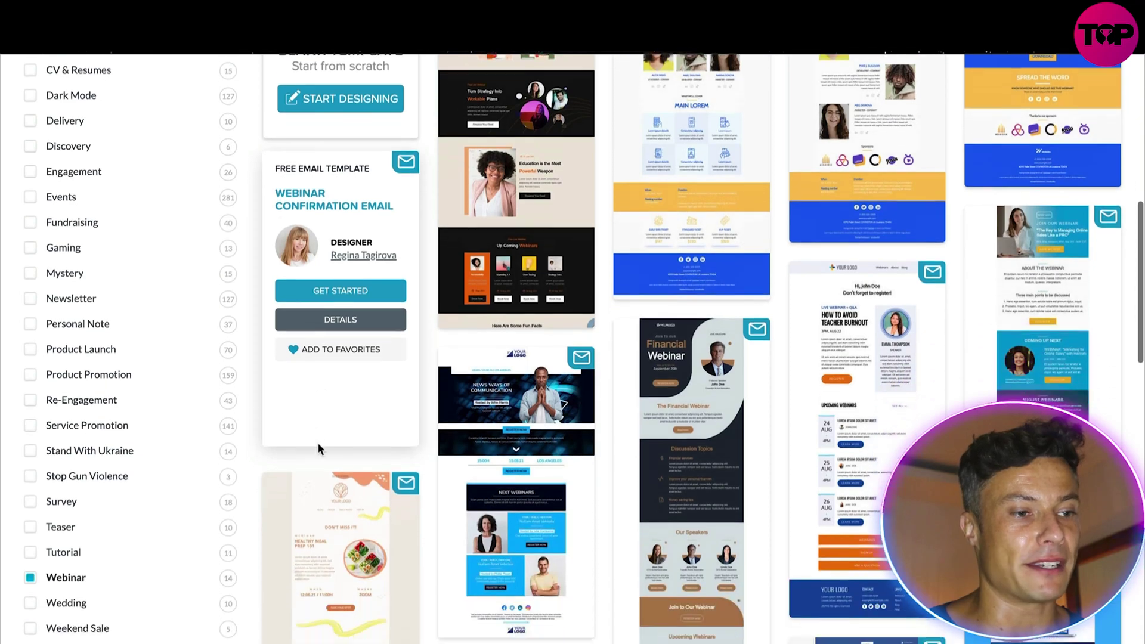
pyautogui.scroll(10, 331, 325)
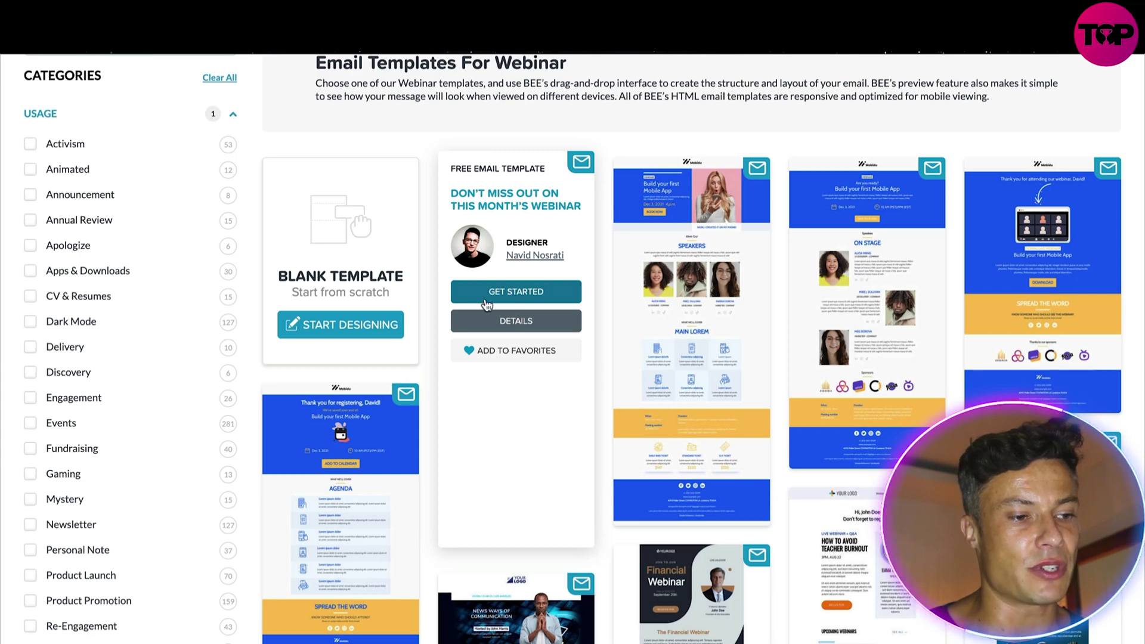
# Step: Start editing the webinar template and inspect the intro paragraph and Logo block
pyautogui.click(520, 293)
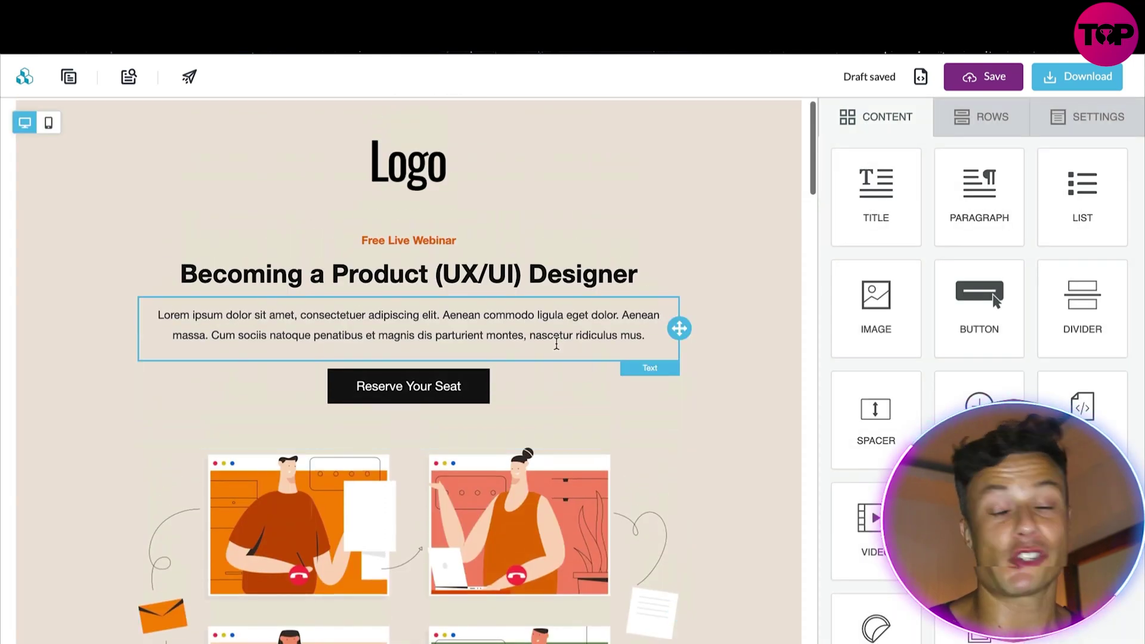
pyautogui.click(481, 302)
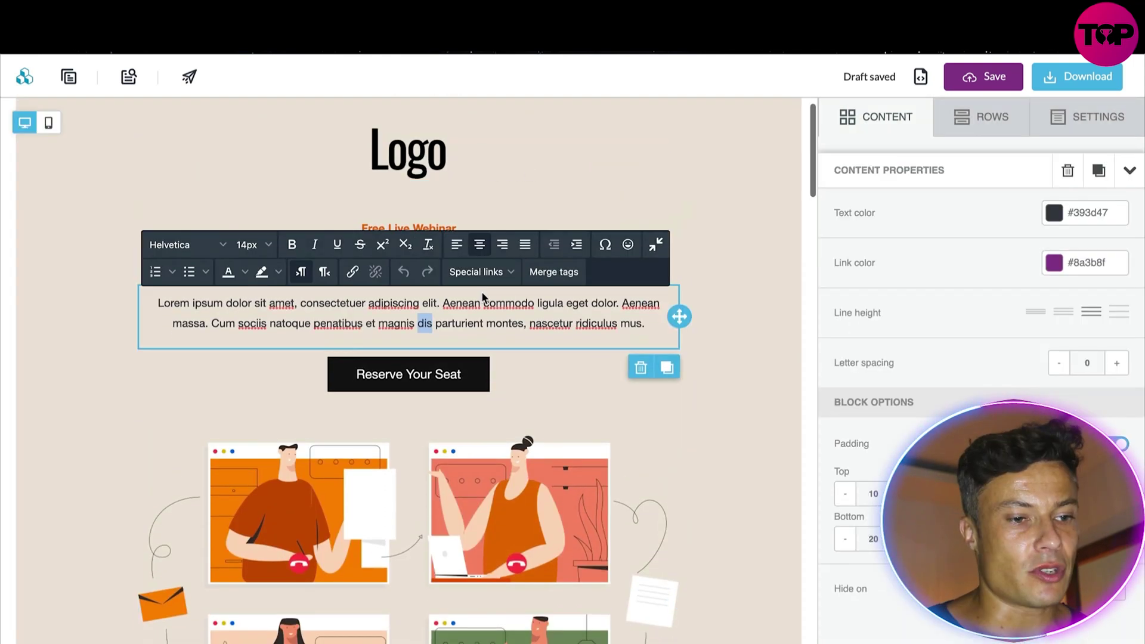
pyautogui.click(642, 182)
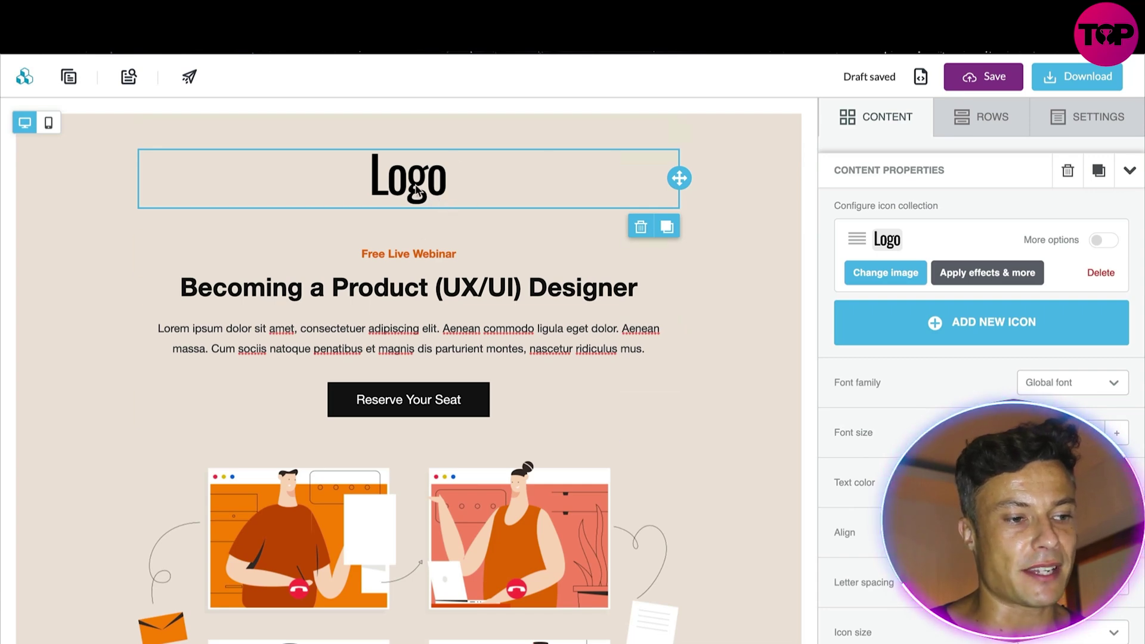
pyautogui.scroll(-4, 486, 281)
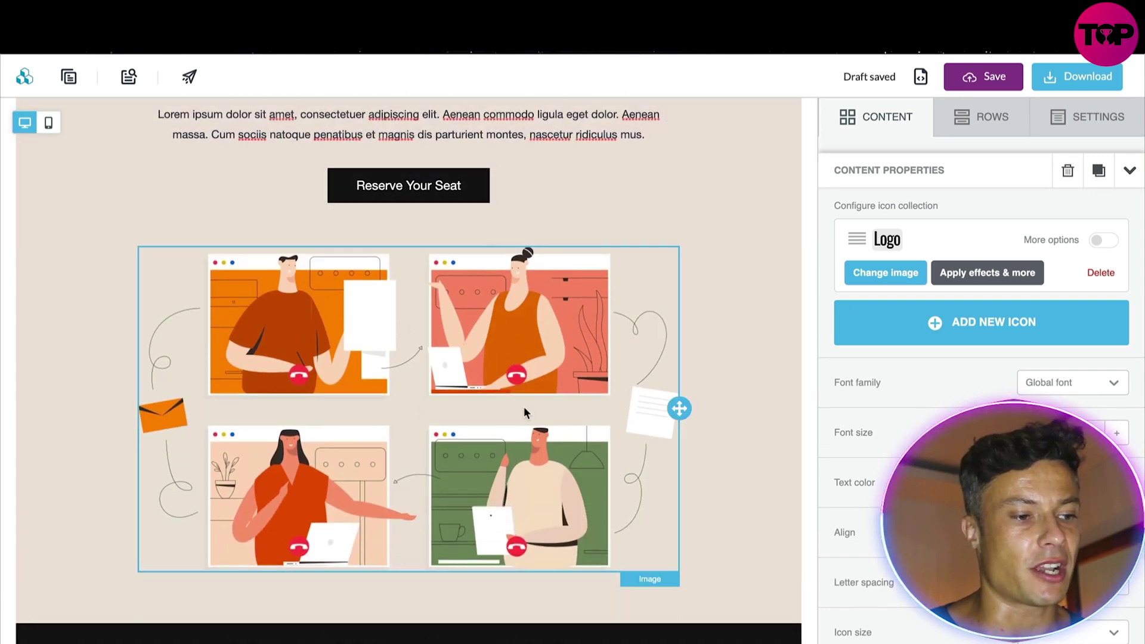
pyautogui.scroll(-4, 525, 411)
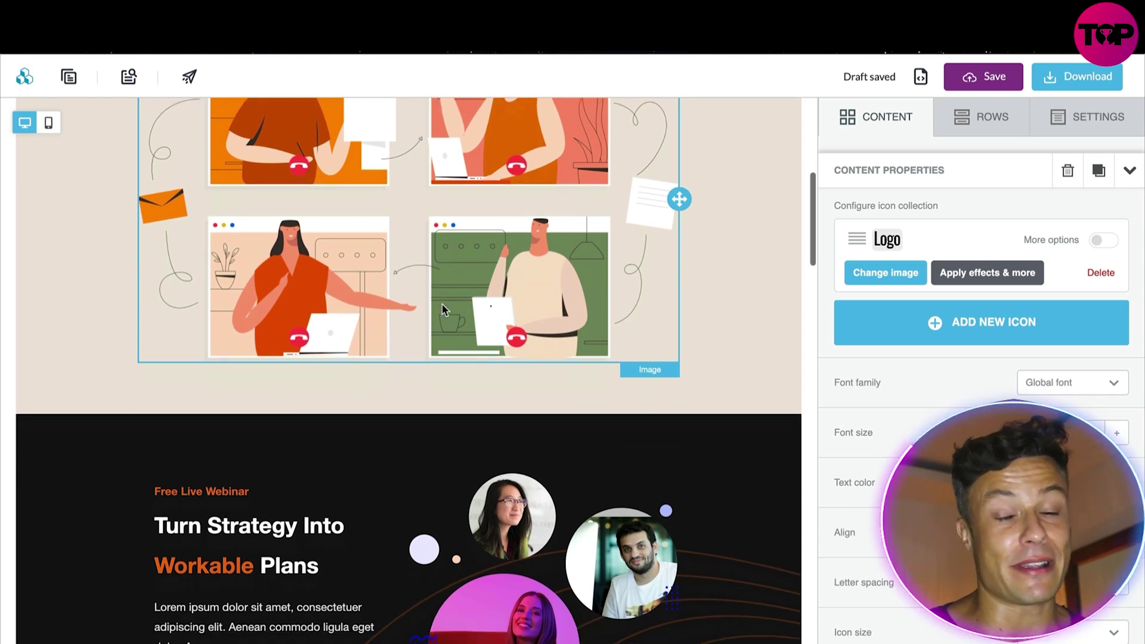
pyautogui.scroll(1, 470, 319)
pyautogui.scroll(-5, 421, 243)
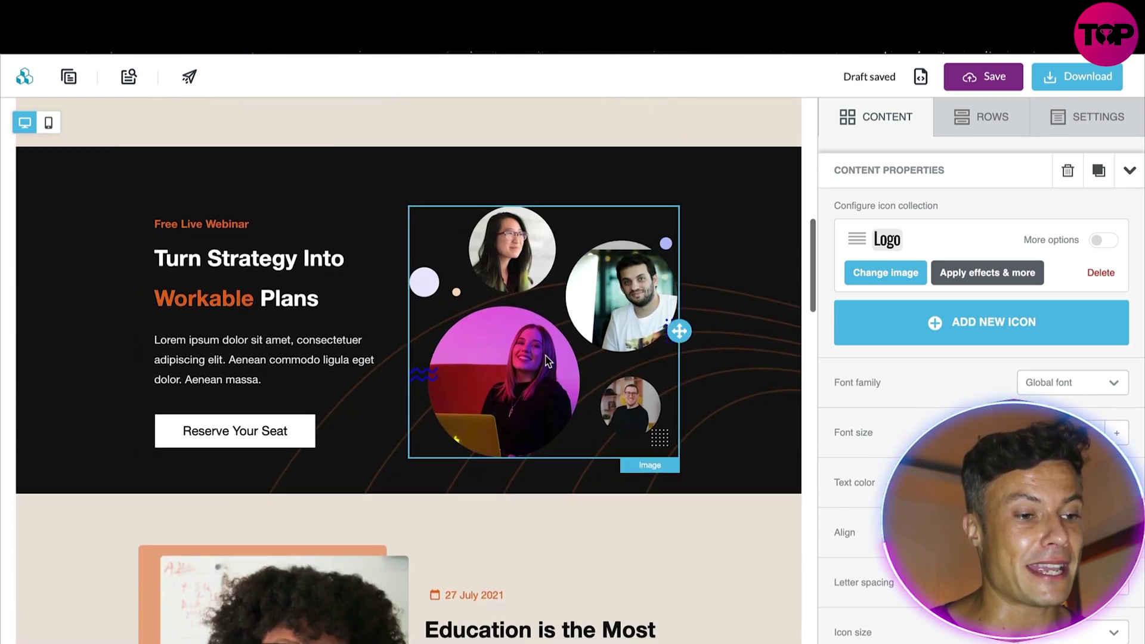
# Step: Select the speakers photo collage and scroll through the rest of the webinar email
pyautogui.click(544, 361)
pyautogui.scroll(-2, 628, 376)
pyautogui.scroll(-5, 628, 376)
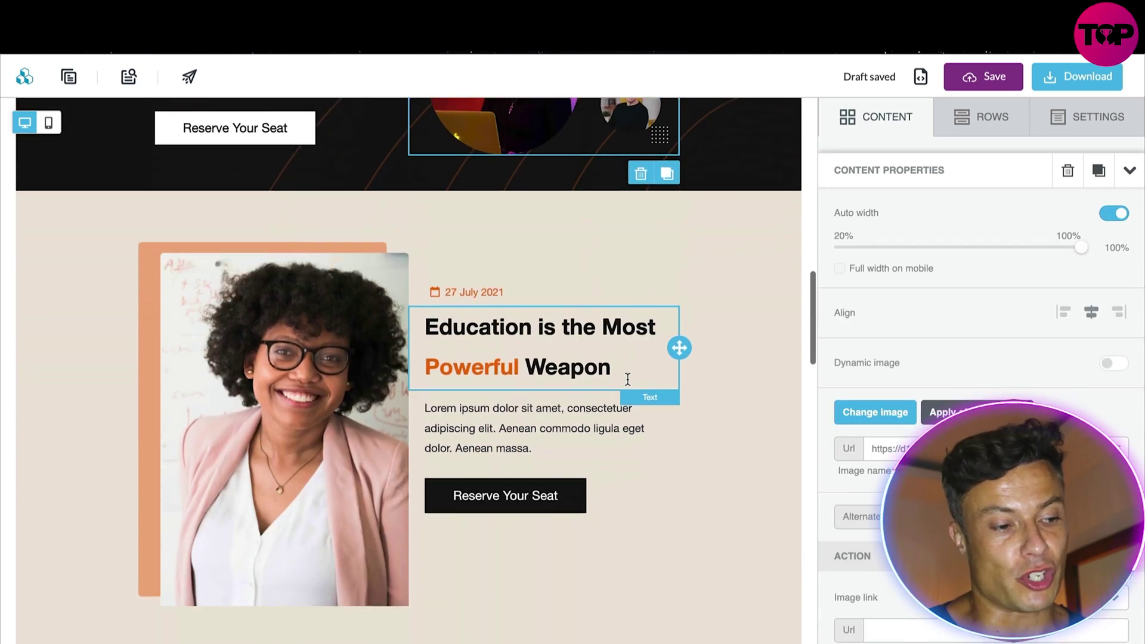
pyautogui.scroll(-6, 438, 379)
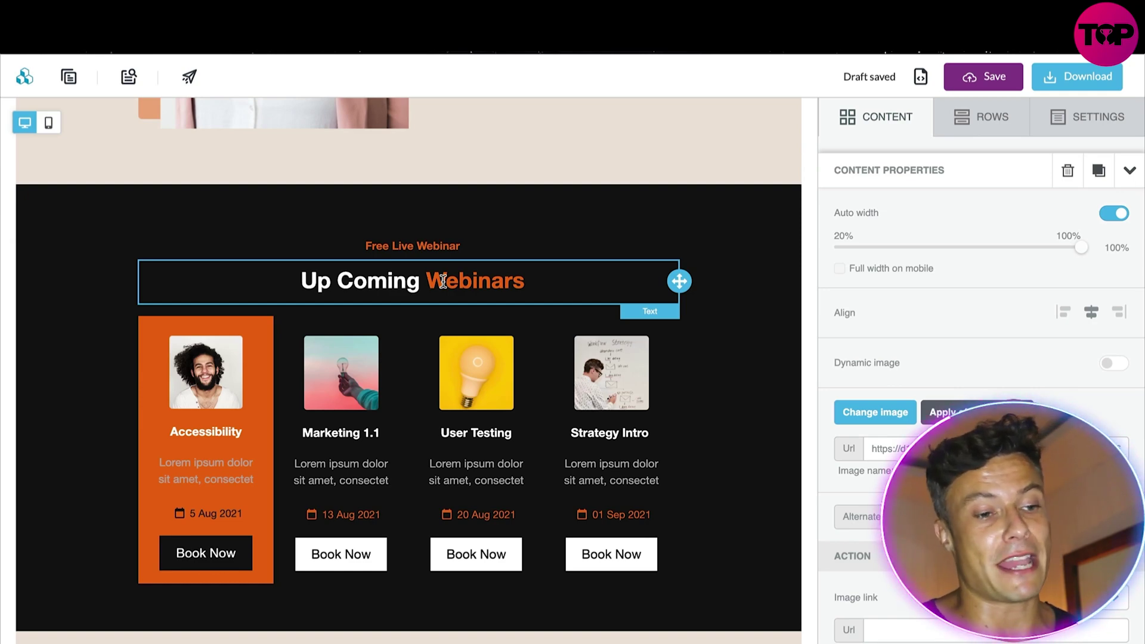
pyautogui.scroll(-15, 443, 281)
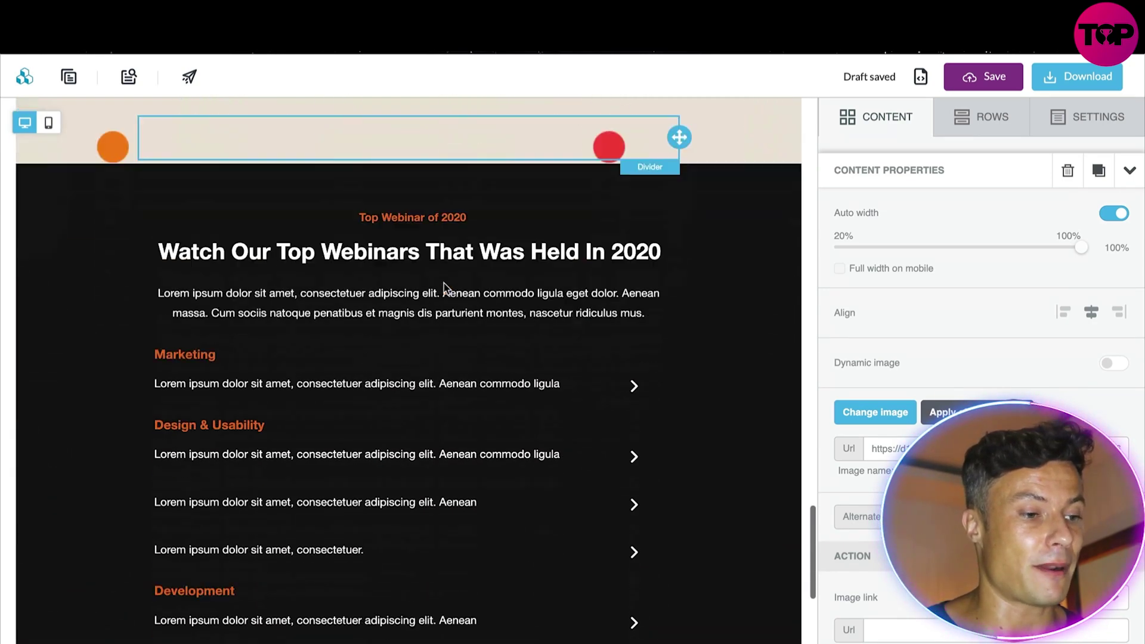
pyautogui.scroll(-3, 400, 409)
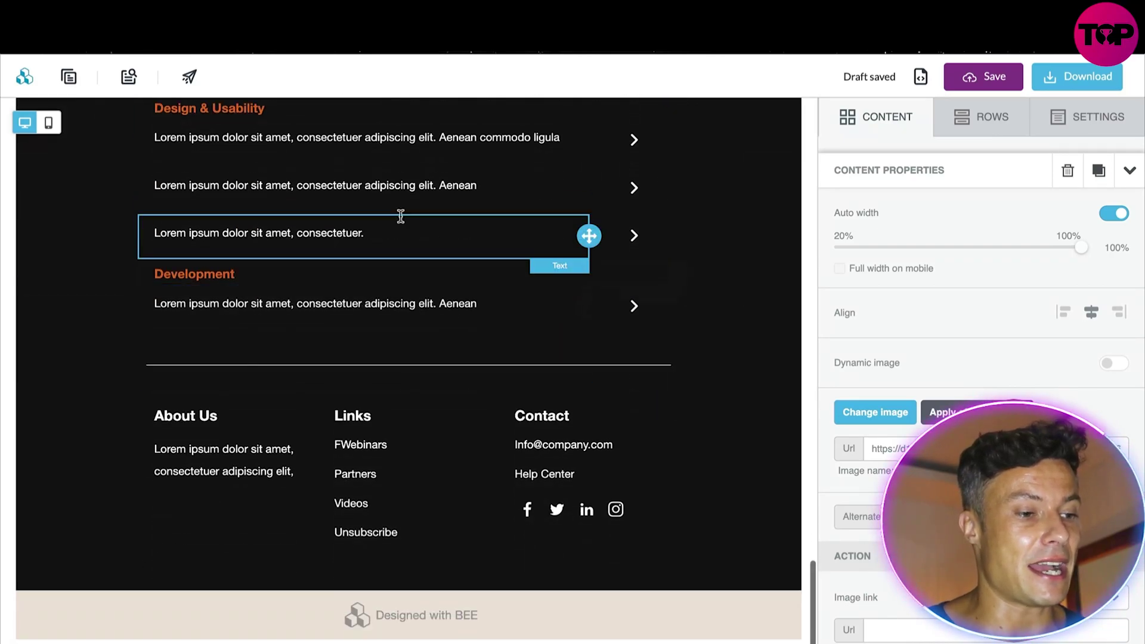
pyautogui.scroll(20, 665, 269)
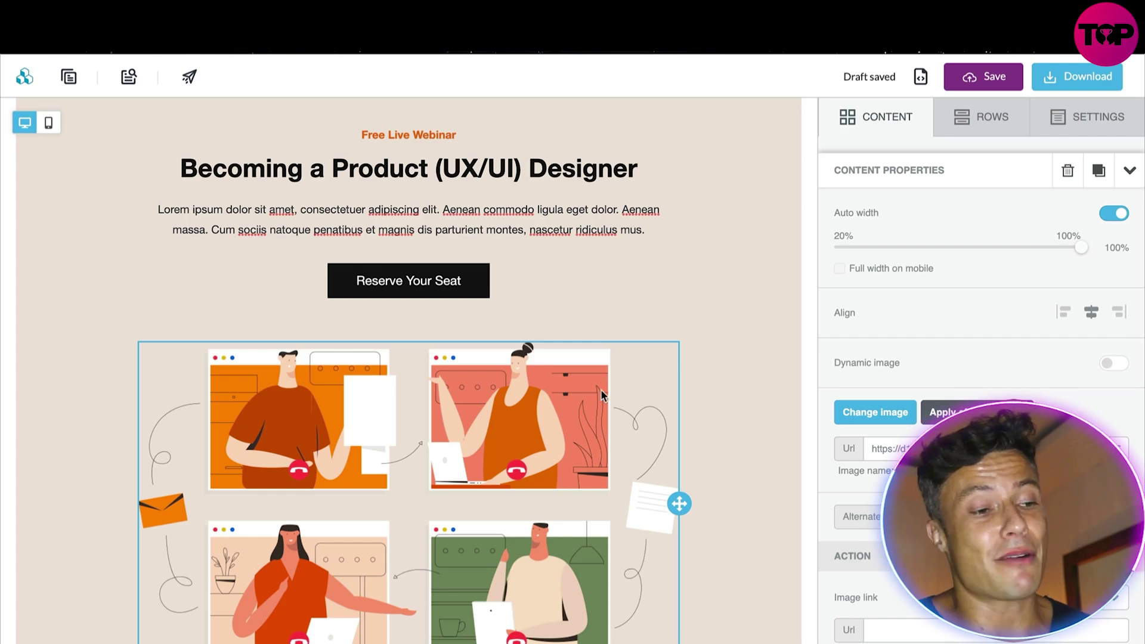
pyautogui.scroll(-1, 460, 347)
pyautogui.scroll(-15, 459, 348)
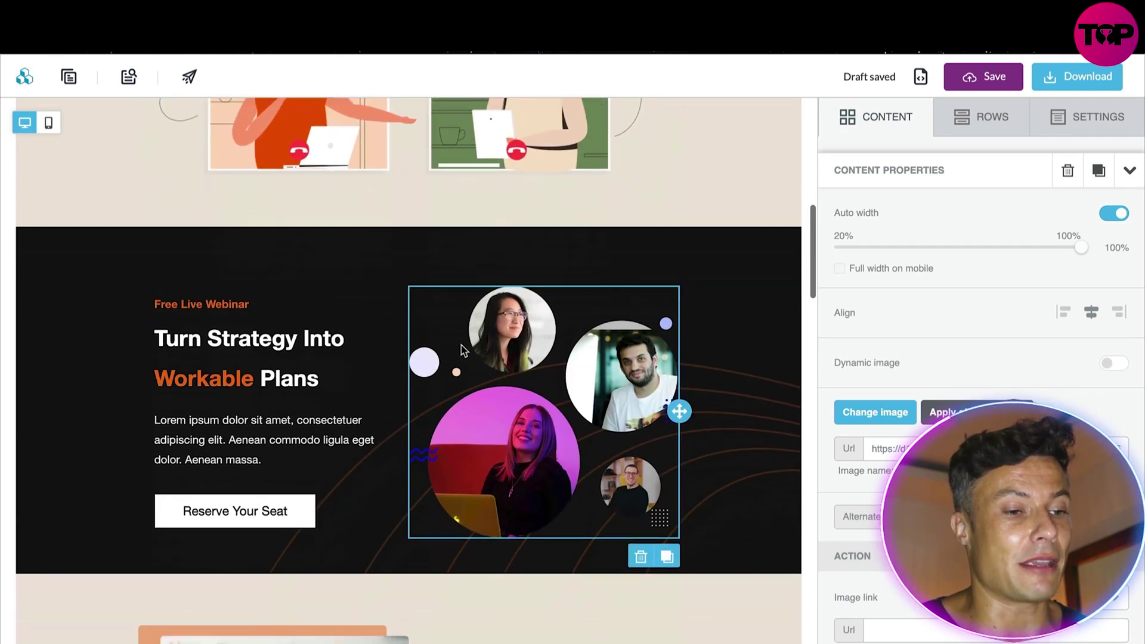
pyautogui.scroll(-7, 465, 337)
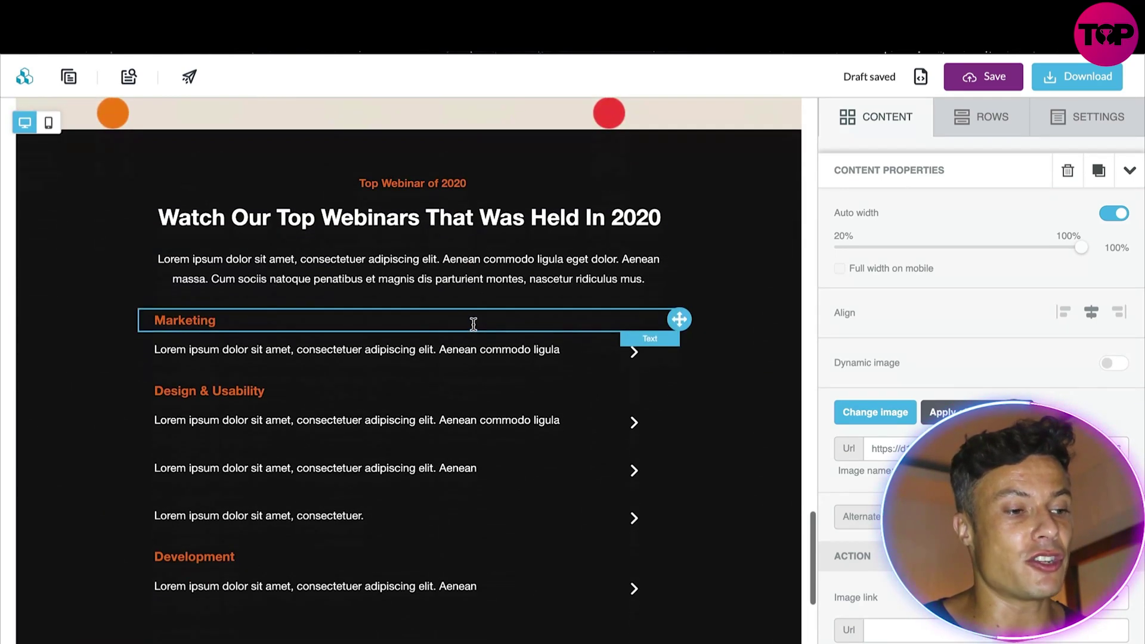
pyautogui.scroll(15, 469, 322)
# Step: View the BEE Plugin homepage headlined 'Your embeddable email, popup, and landing page builders'
pyautogui.scroll(20, 478, 321)
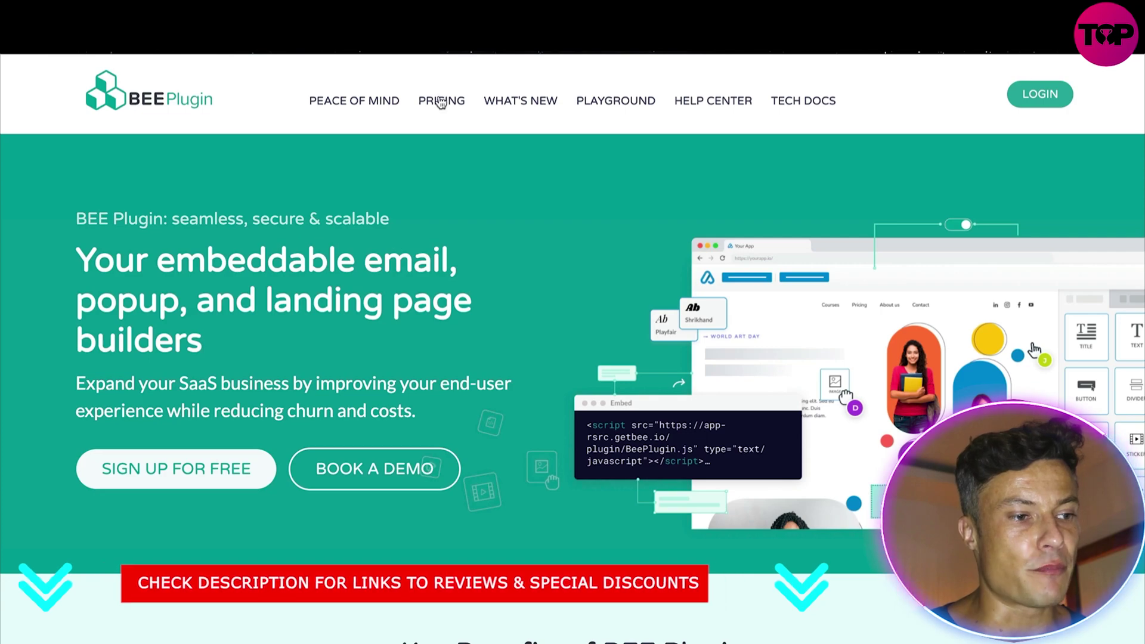
# Step: Compare the Free $0, Essentials $250, Core $800 and Superpowers $2,000 monthly plans
pyautogui.click(442, 115)
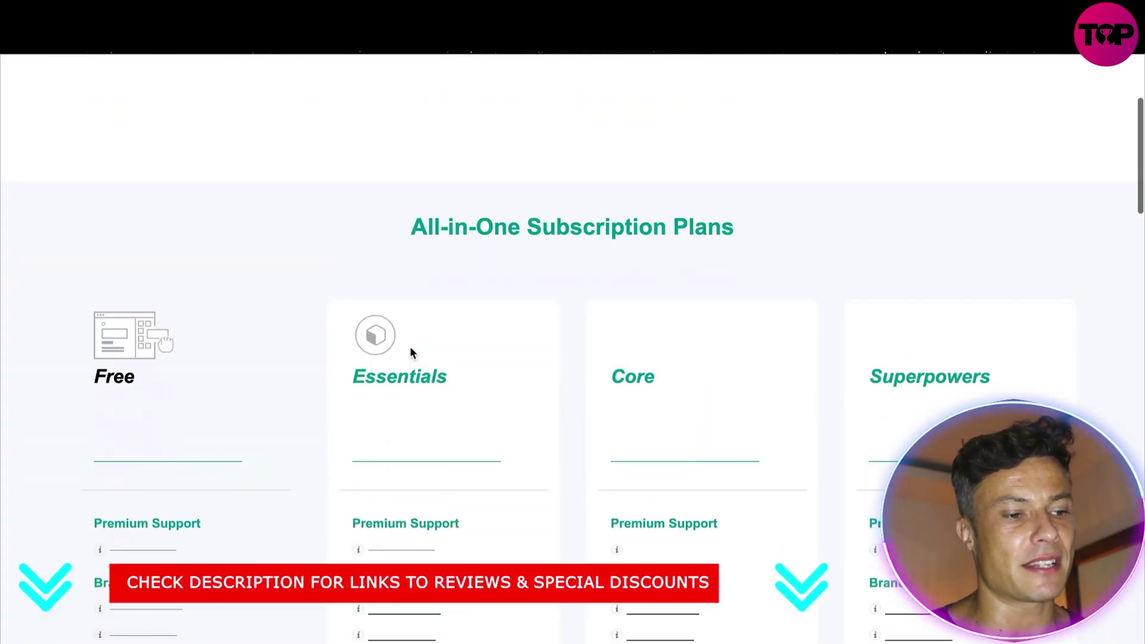
pyautogui.scroll(-5, 416, 344)
pyautogui.scroll(2, 194, 184)
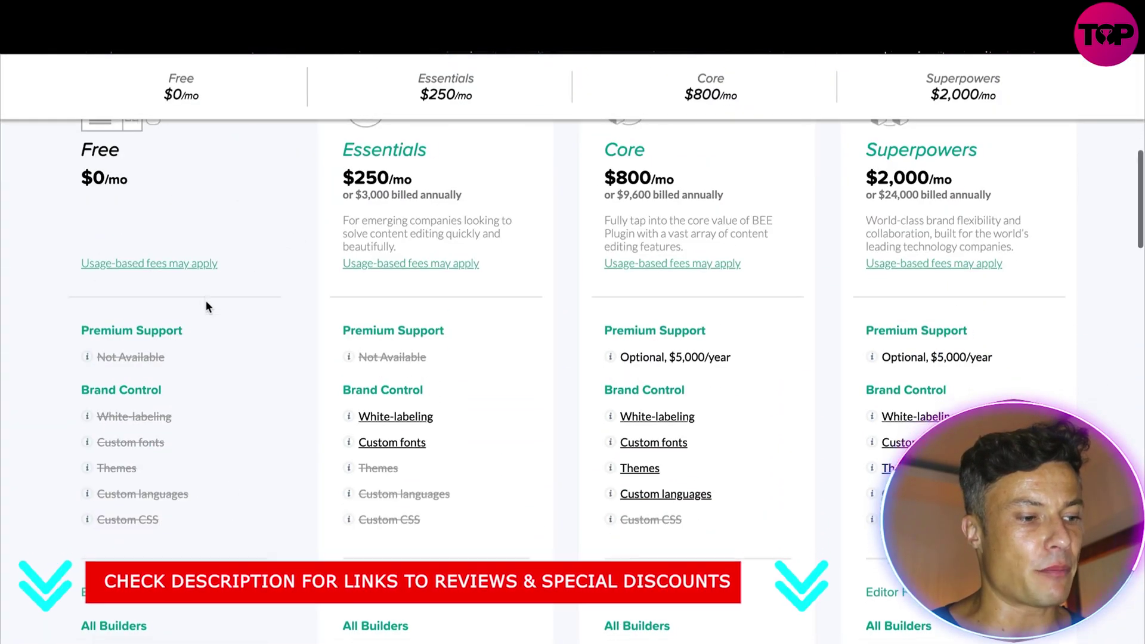
pyautogui.scroll(-6, 207, 307)
pyautogui.scroll(5, 247, 418)
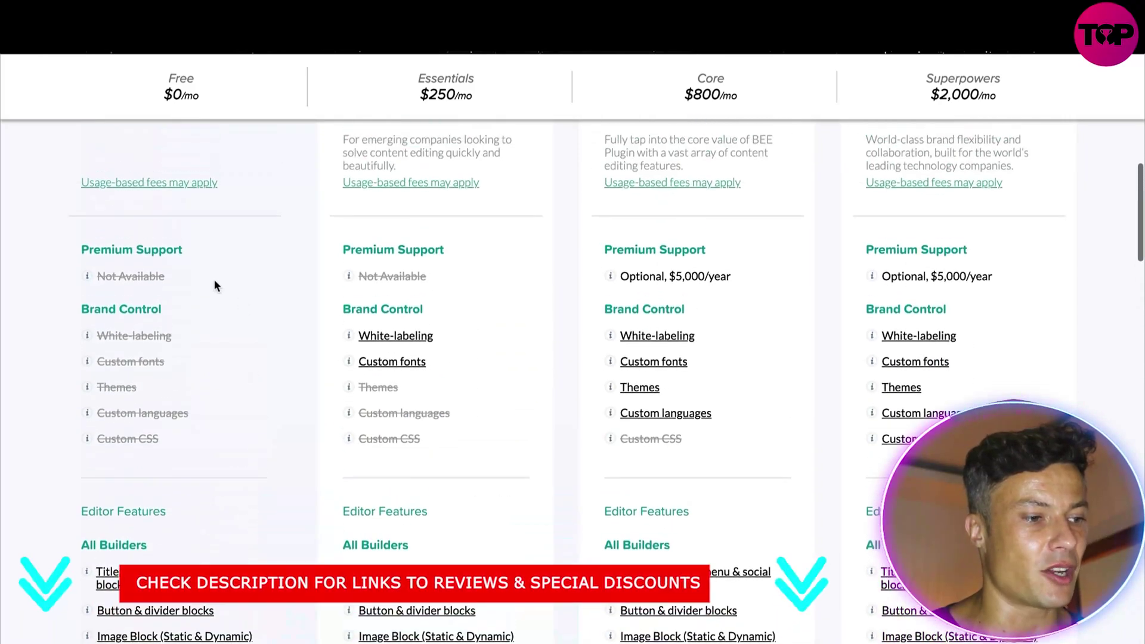
pyautogui.scroll(1, 120, 418)
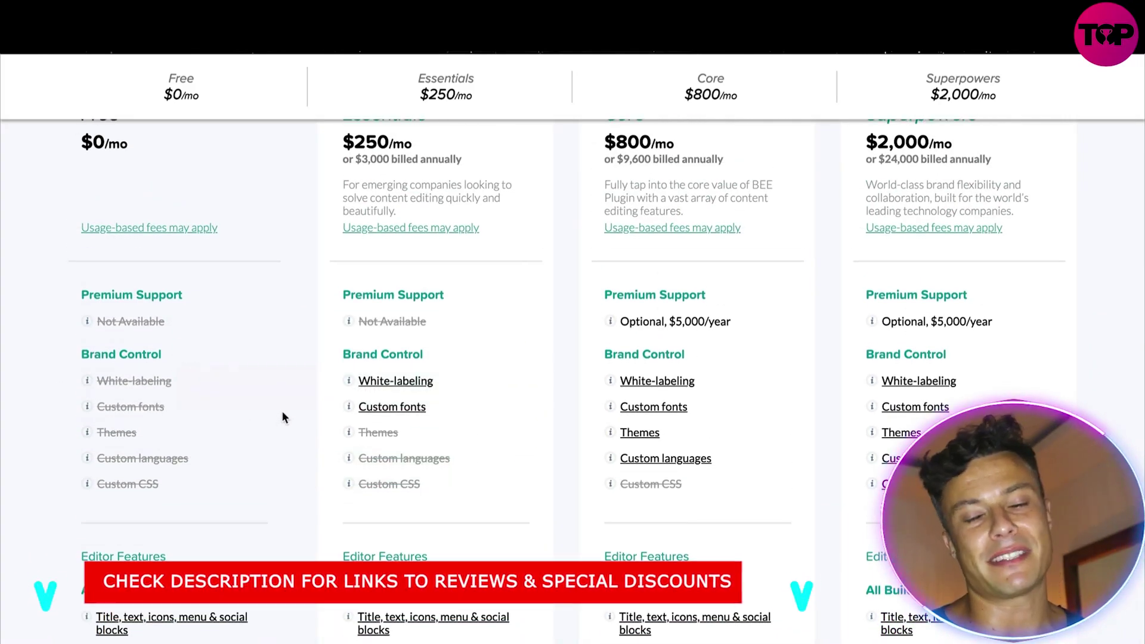
pyautogui.scroll(5, 282, 416)
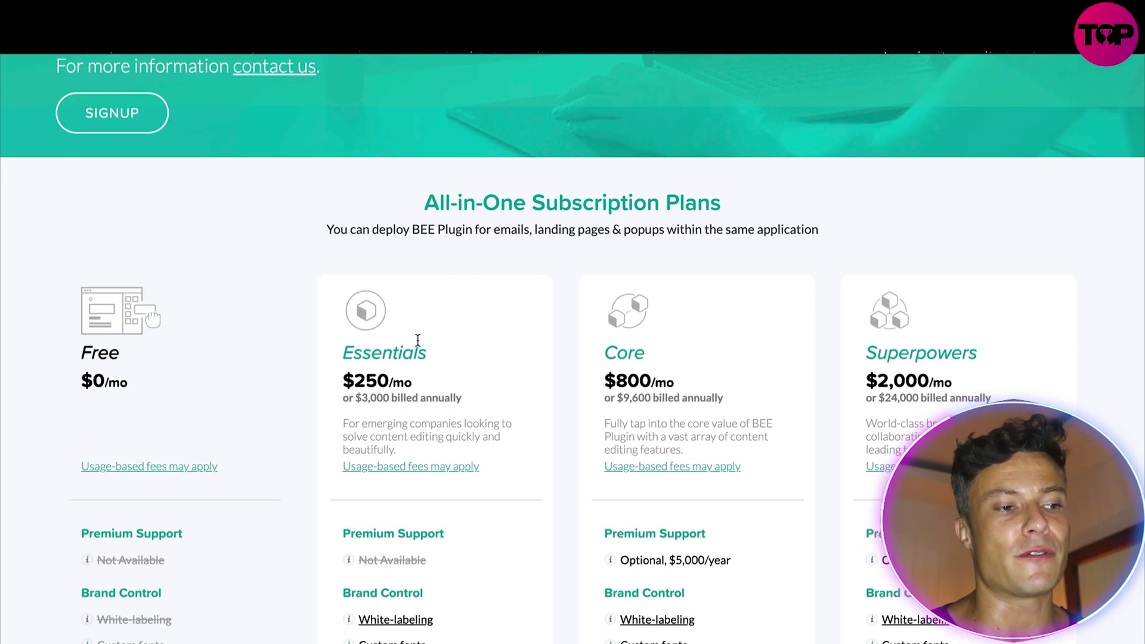
pyautogui.scroll(3, 417, 339)
pyautogui.scroll(-5, 418, 339)
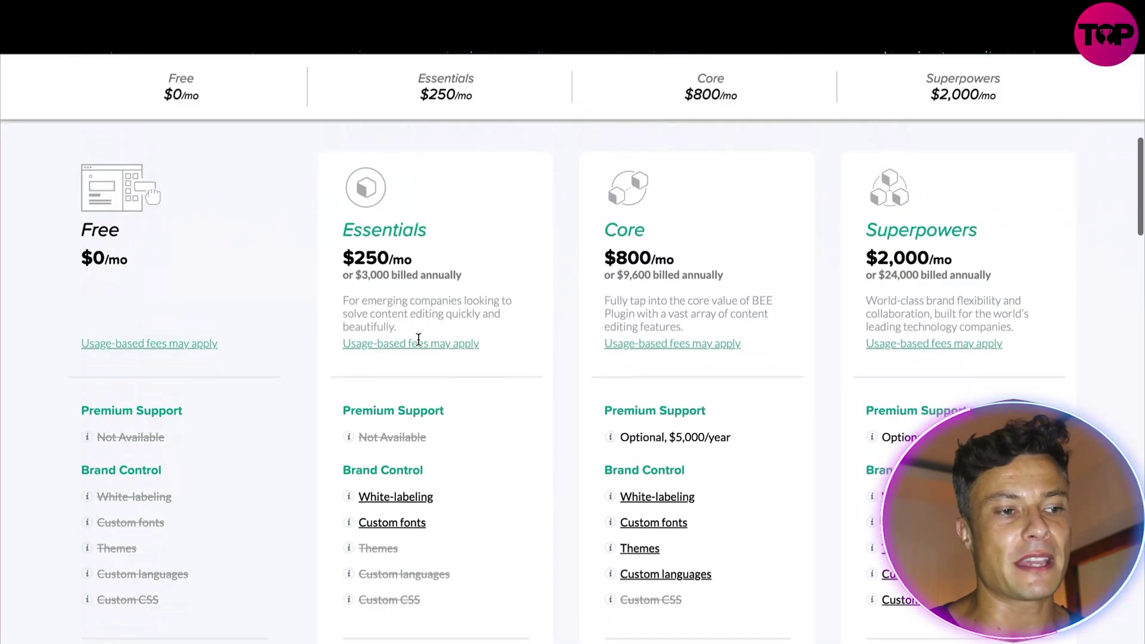
pyautogui.scroll(-1, 417, 335)
pyautogui.scroll(-1, 443, 297)
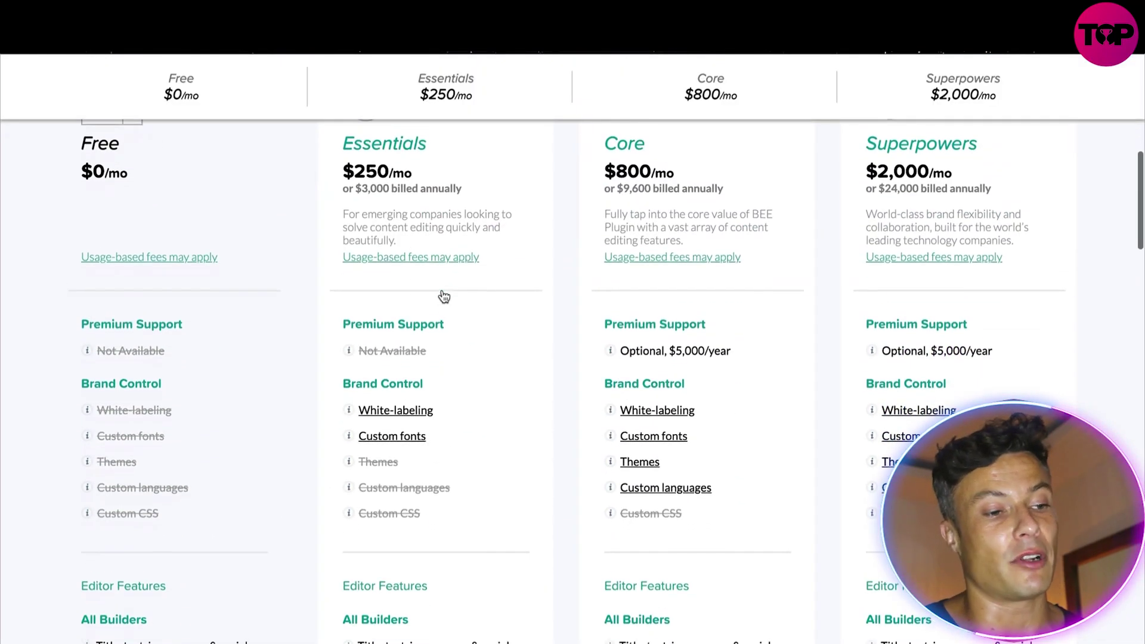